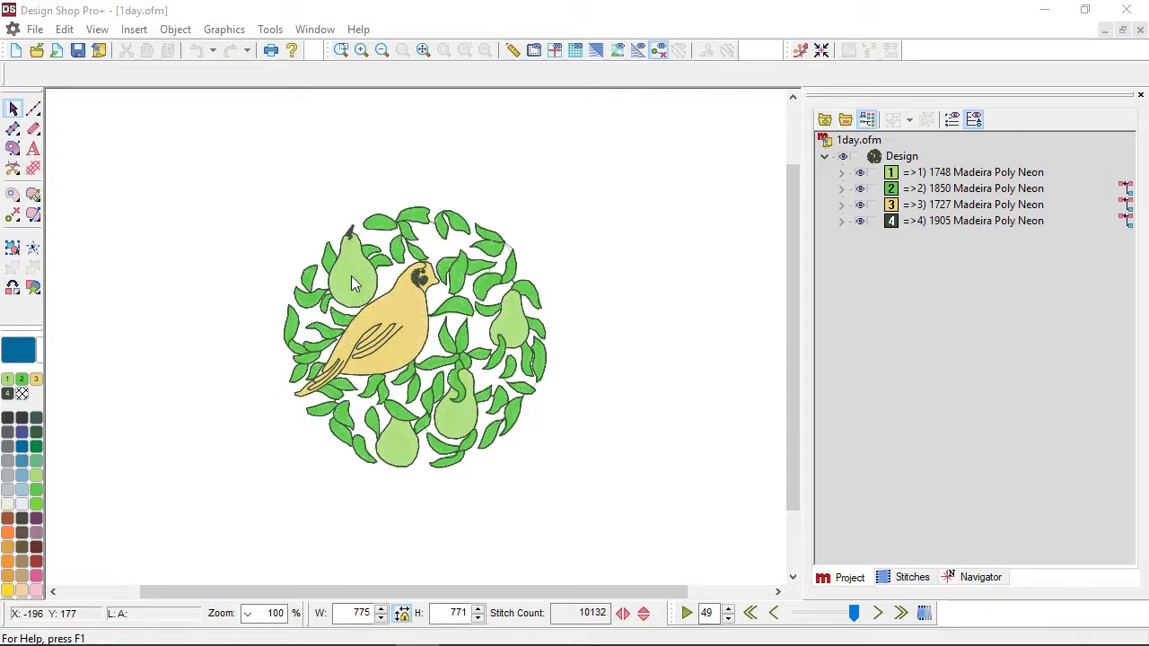
# Step: Select the upper-left pear's fill, add the bottom and right pear fills to the selection, and clear it
pyautogui.click(351, 276)
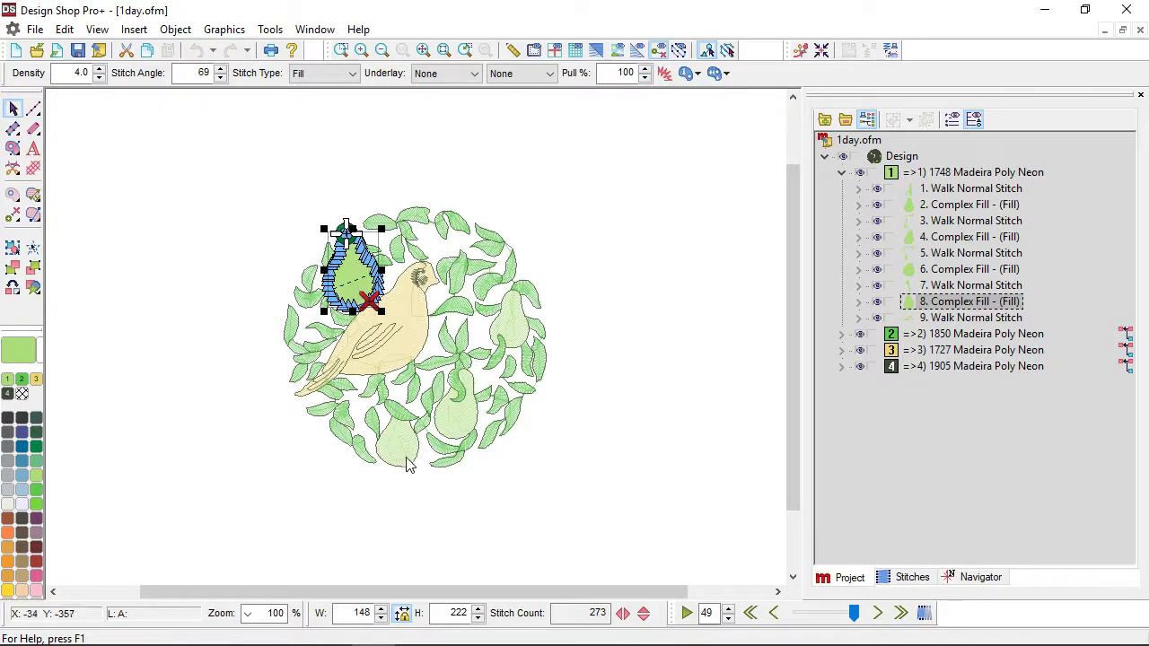
pyautogui.click(453, 418)
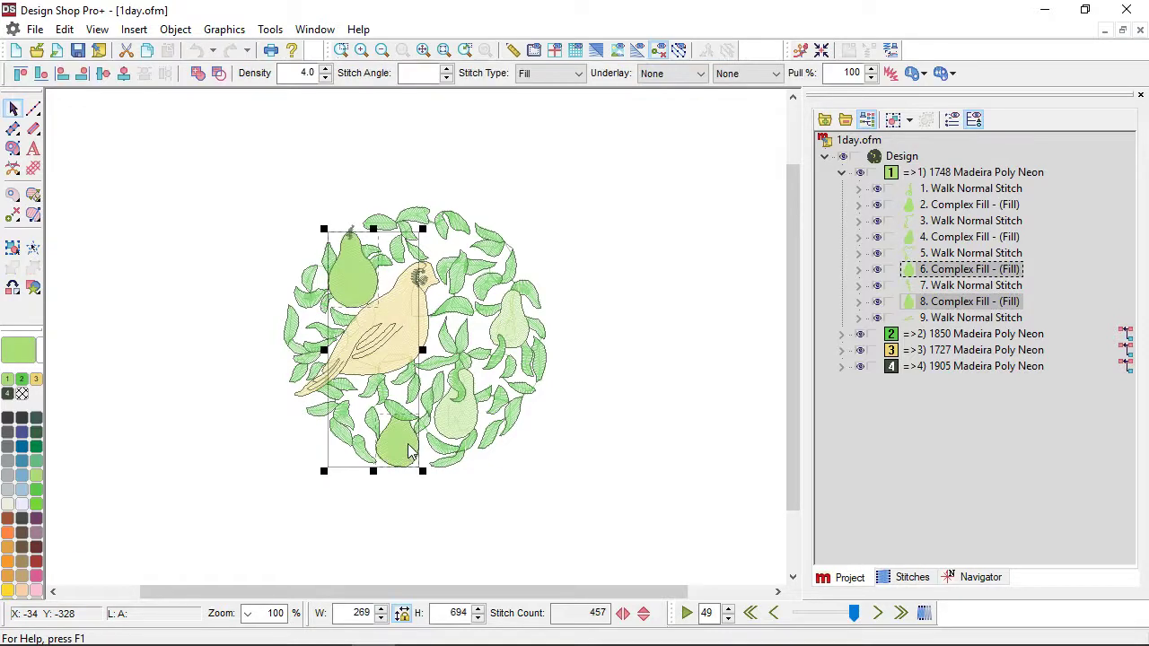
pyautogui.click(459, 411)
pyautogui.keyDown('ctrl'); pyautogui.click(513, 346); pyautogui.keyUp('ctrl')
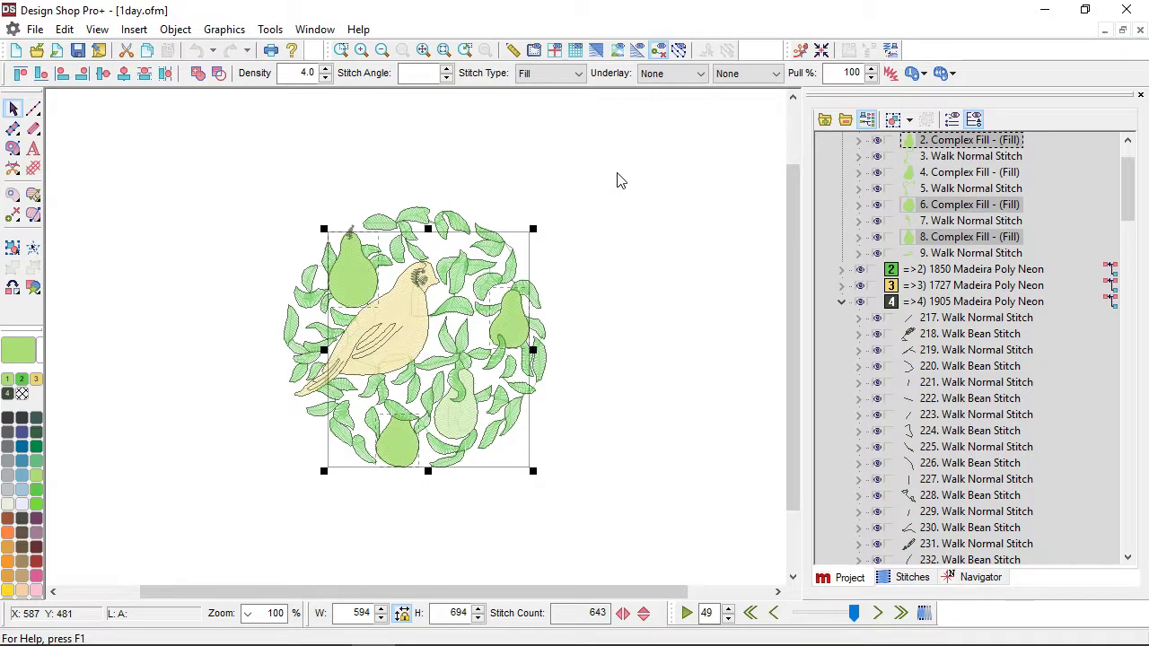
pyautogui.press('Escape')
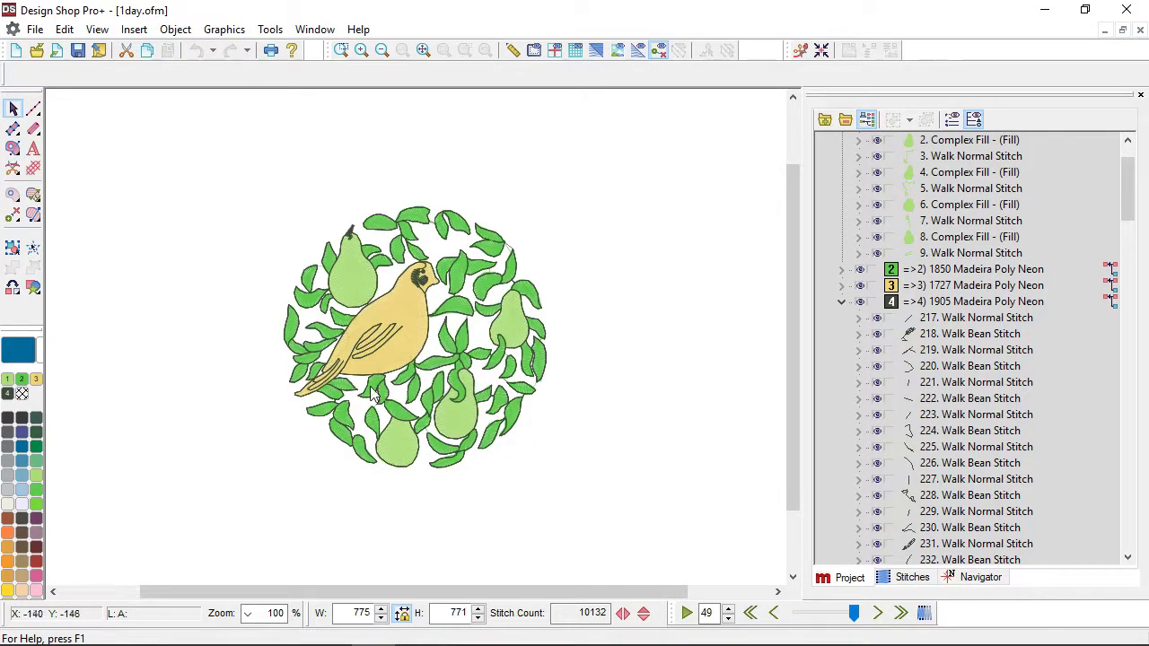
# Step: Select the upper-left pear's fill, inspect it up close, and deselect all objects
pyautogui.click(360, 280)
pyautogui.scroll(3, 360, 280)
pyautogui.scroll(5, 353, 291)
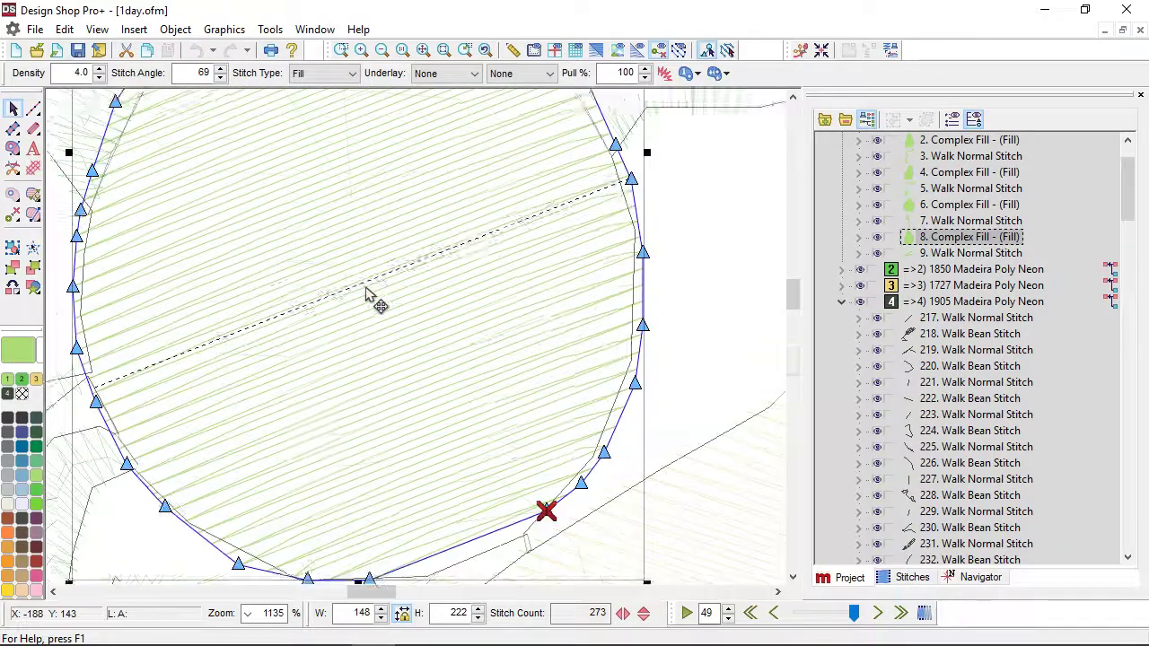
pyautogui.scroll(1, 365, 294)
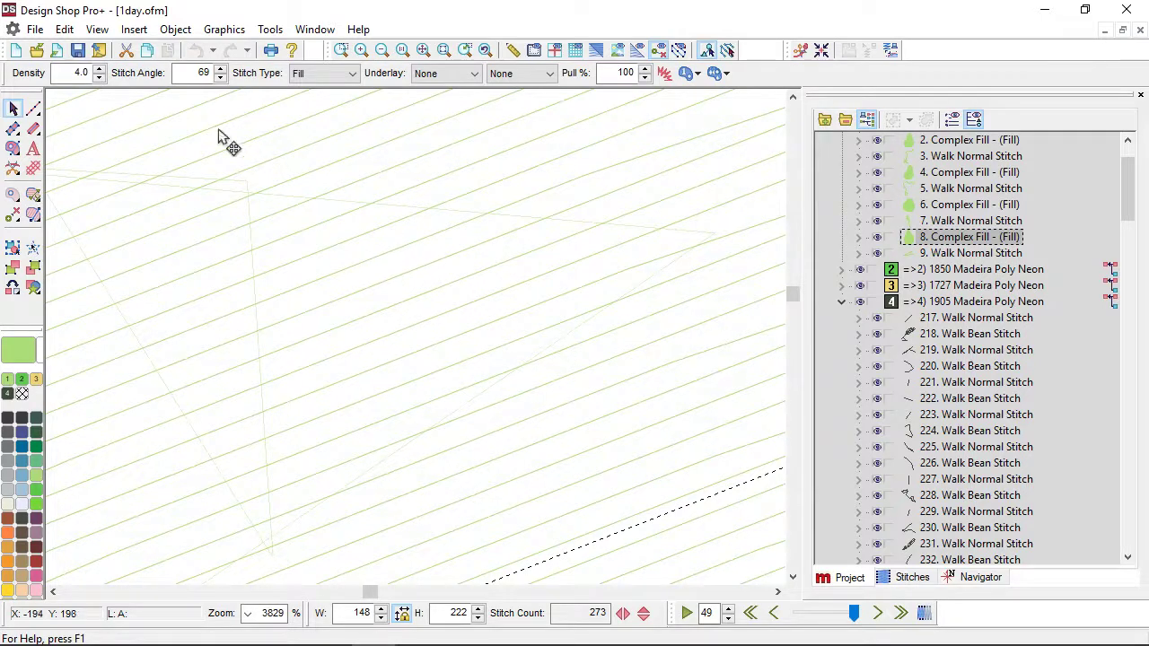
pyautogui.click(66, 30)
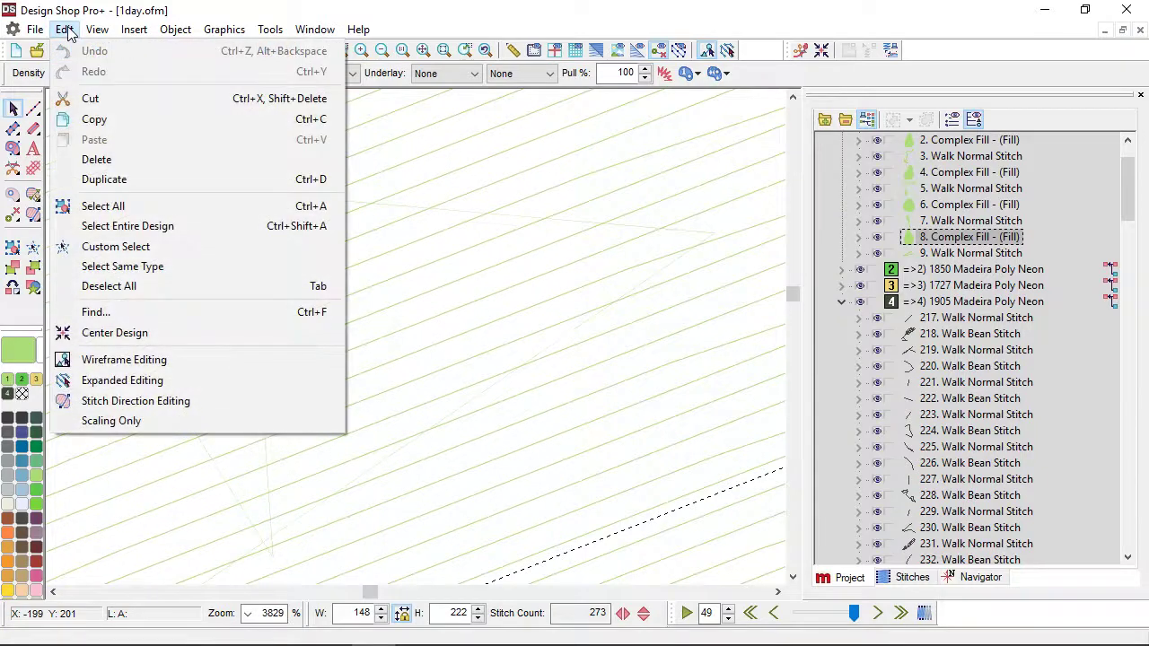
pyautogui.click(119, 288)
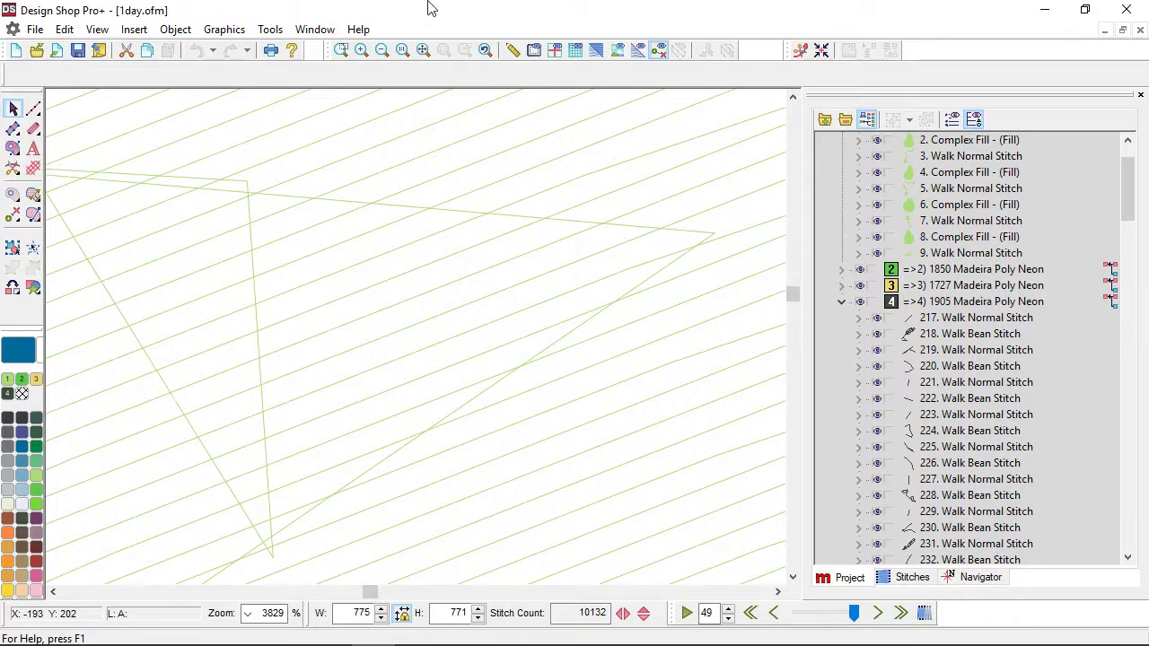
pyautogui.click(428, 50)
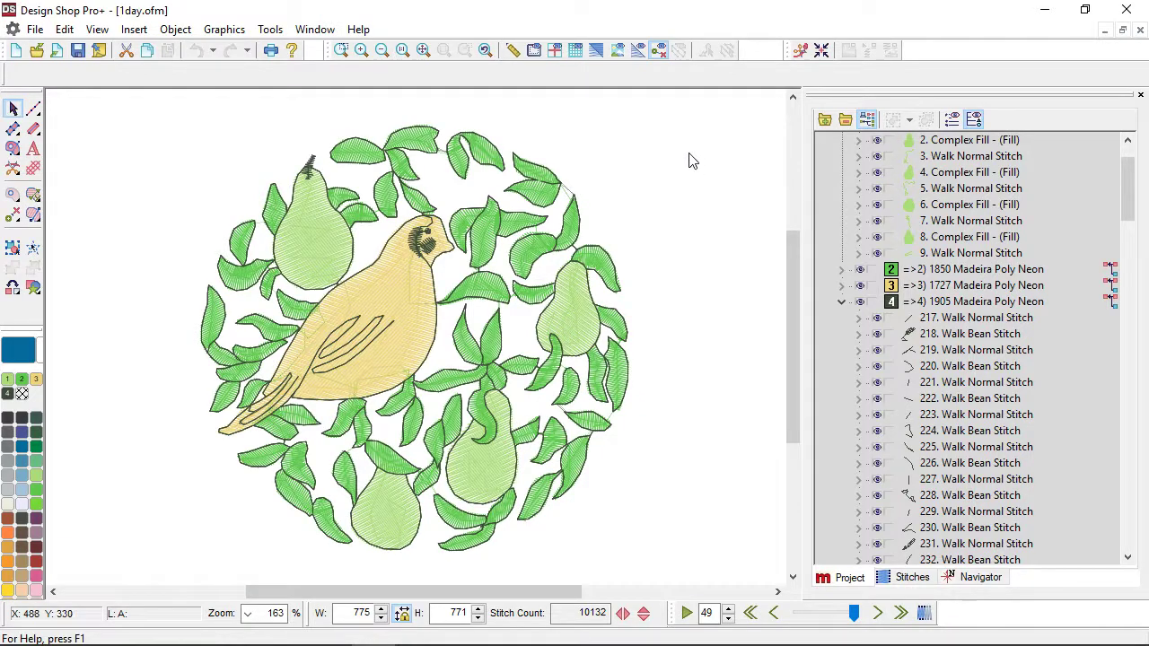
# Step: Select the objects in the design's upper-right area with a selection rectangle, and clear the selection
pyautogui.moveTo(688, 144); pyautogui.dragTo(295, 442)
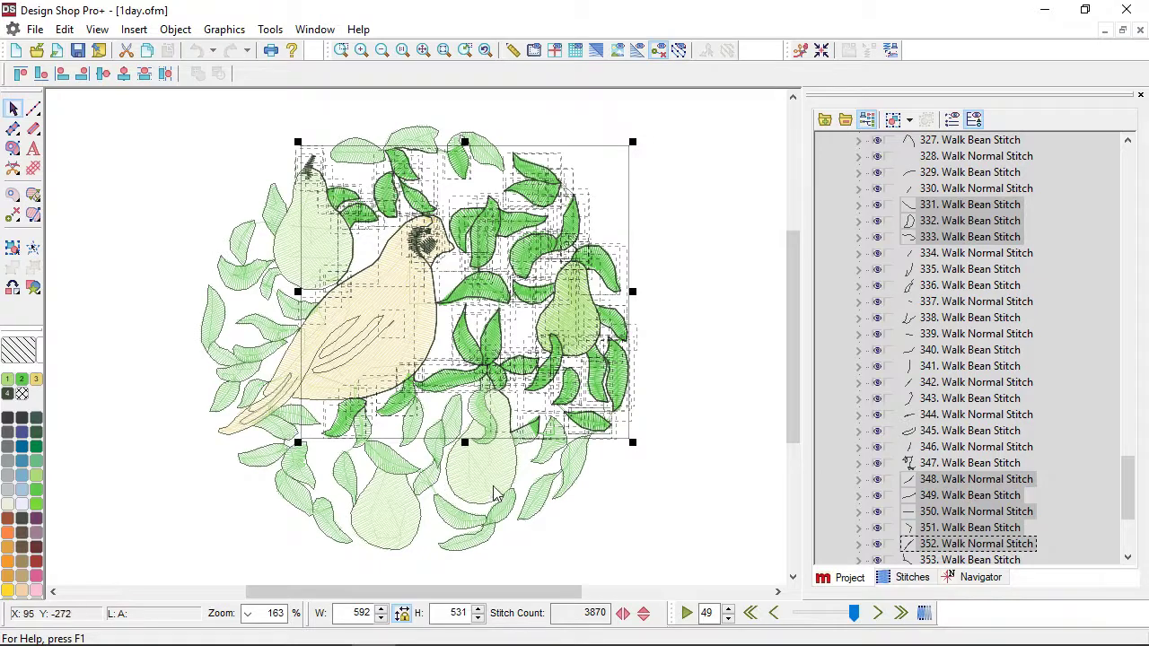
pyautogui.click(705, 173)
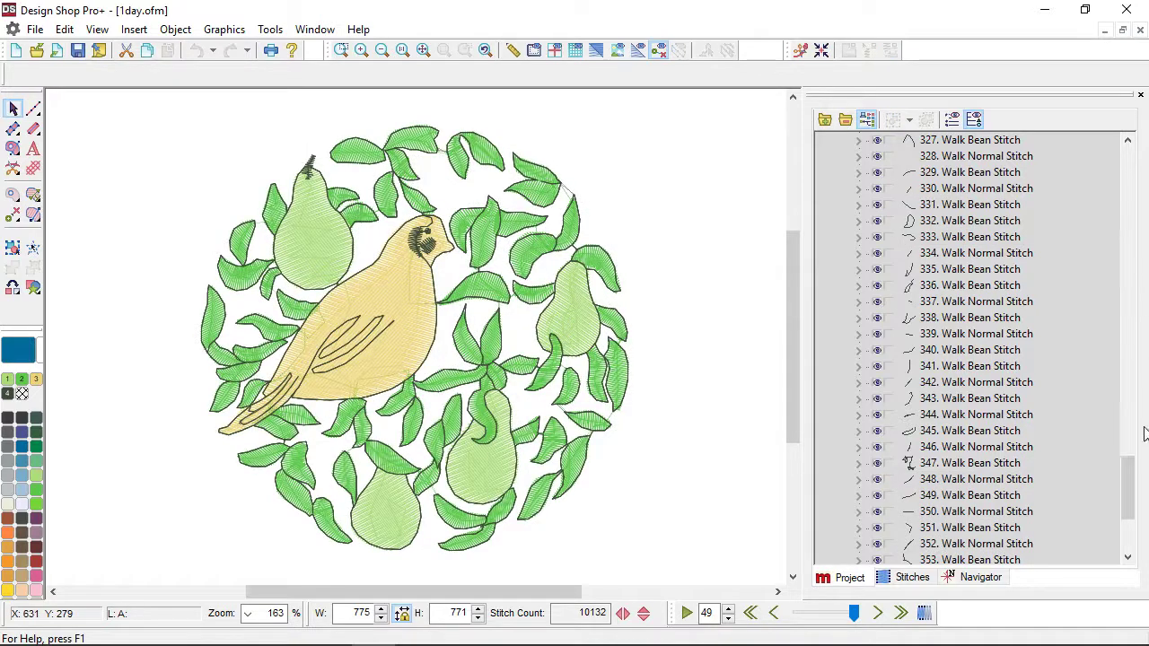
# Step: Select the continuous range of walk stitch objects from 332 to 345 in the project tree
pyautogui.click(952, 194)
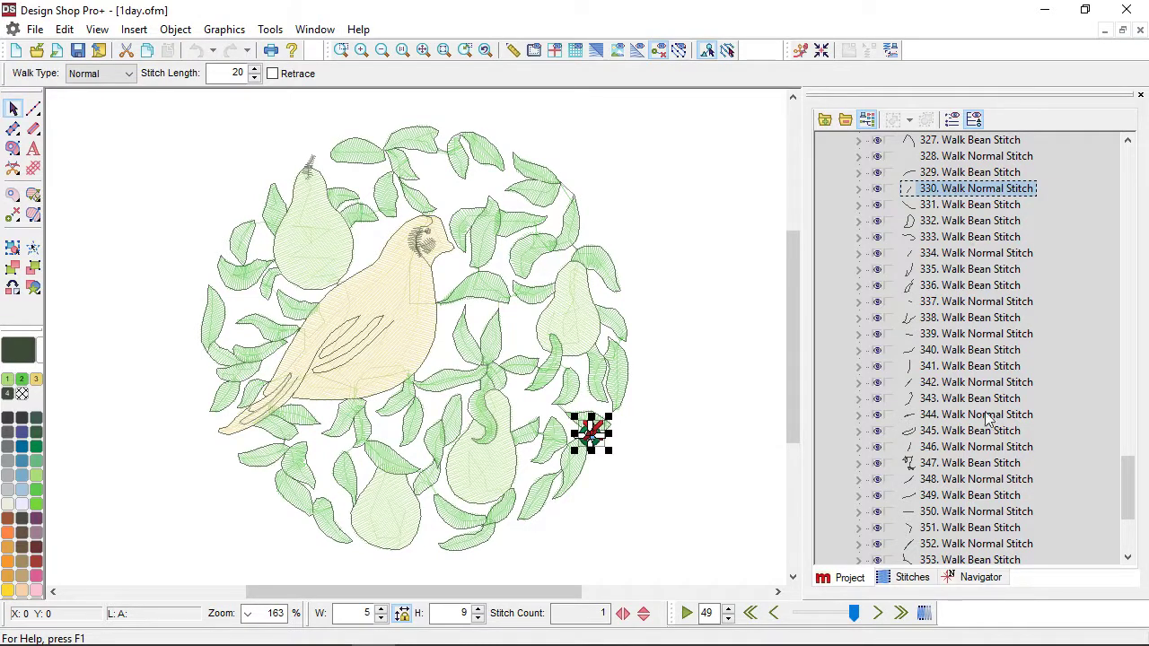
pyautogui.click(988, 224)
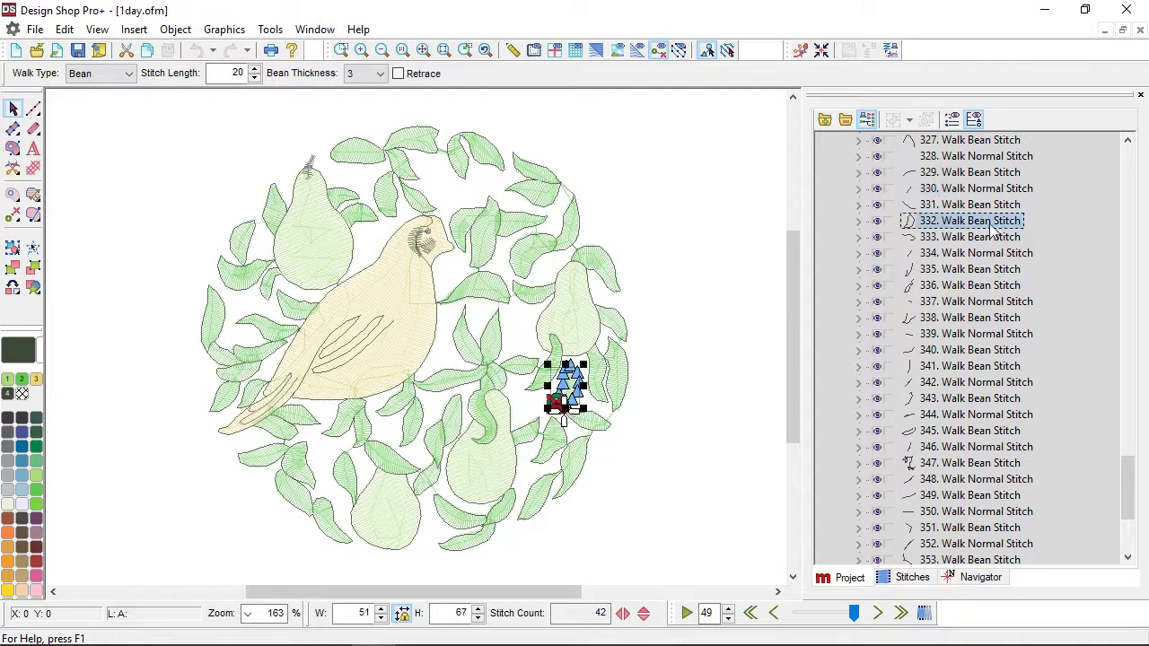
pyautogui.keyDown('shift'); pyautogui.click(990, 432); pyautogui.keyUp('shift')
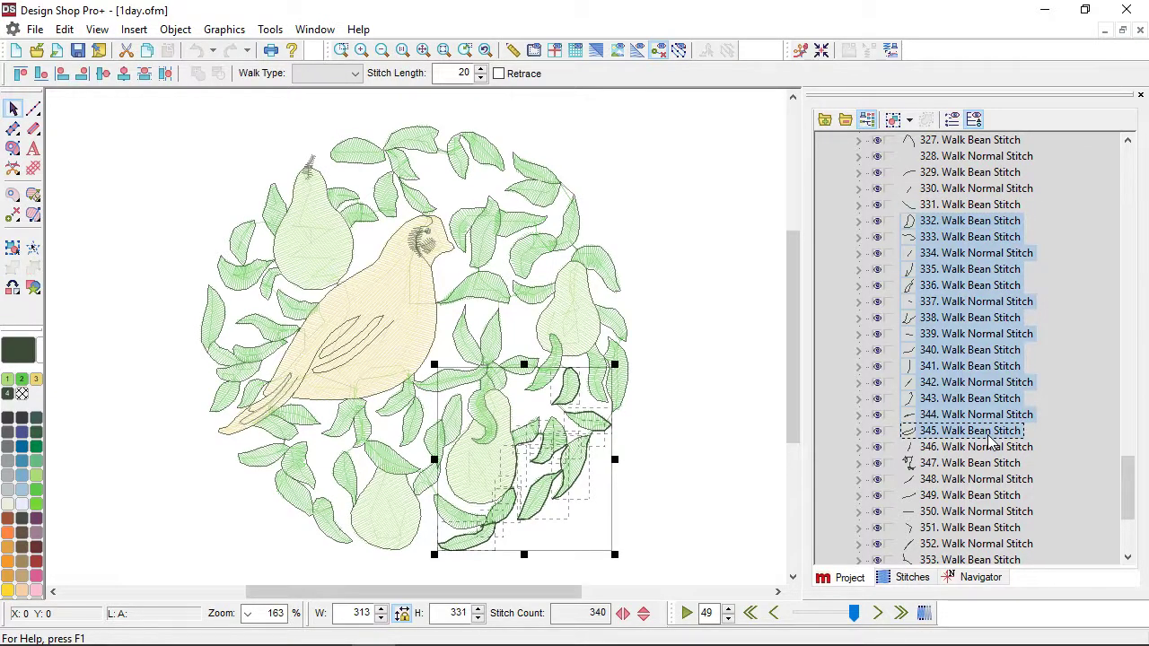
# Step: Select the non-adjacent walk stitch objects 328, 337, 345 and 349 together in the project tree
pyautogui.click(1003, 158)
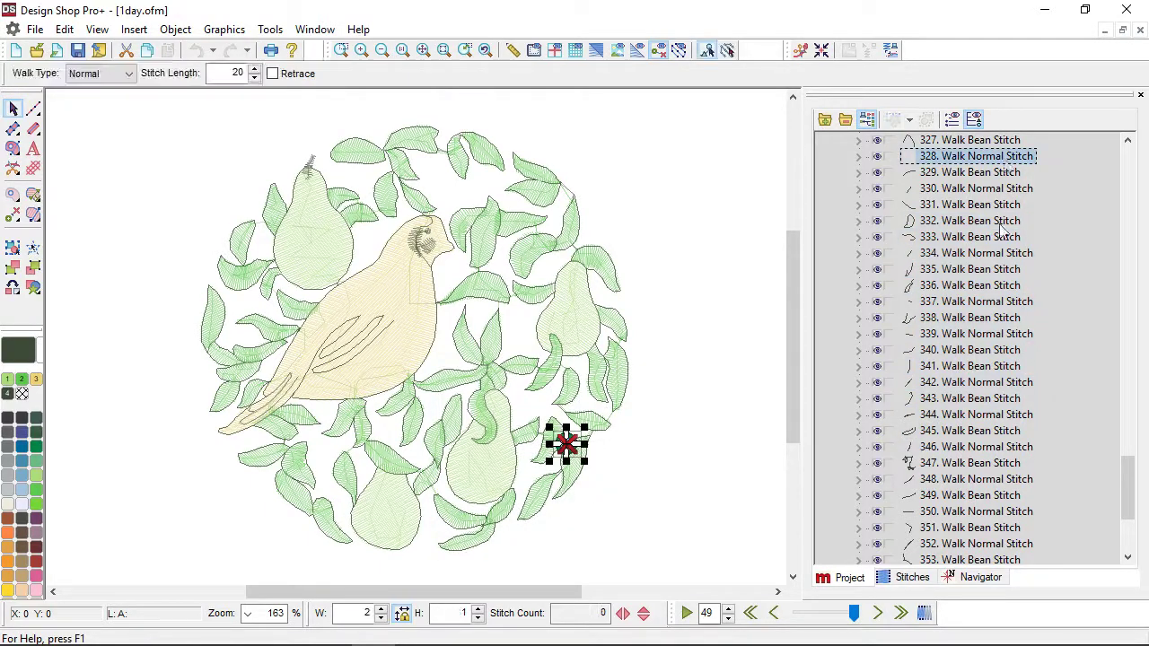
pyautogui.keyDown('ctrl'); pyautogui.click(995, 303); pyautogui.keyUp('ctrl')
pyautogui.keyDown('ctrl'); pyautogui.click(988, 433); pyautogui.keyUp('ctrl')
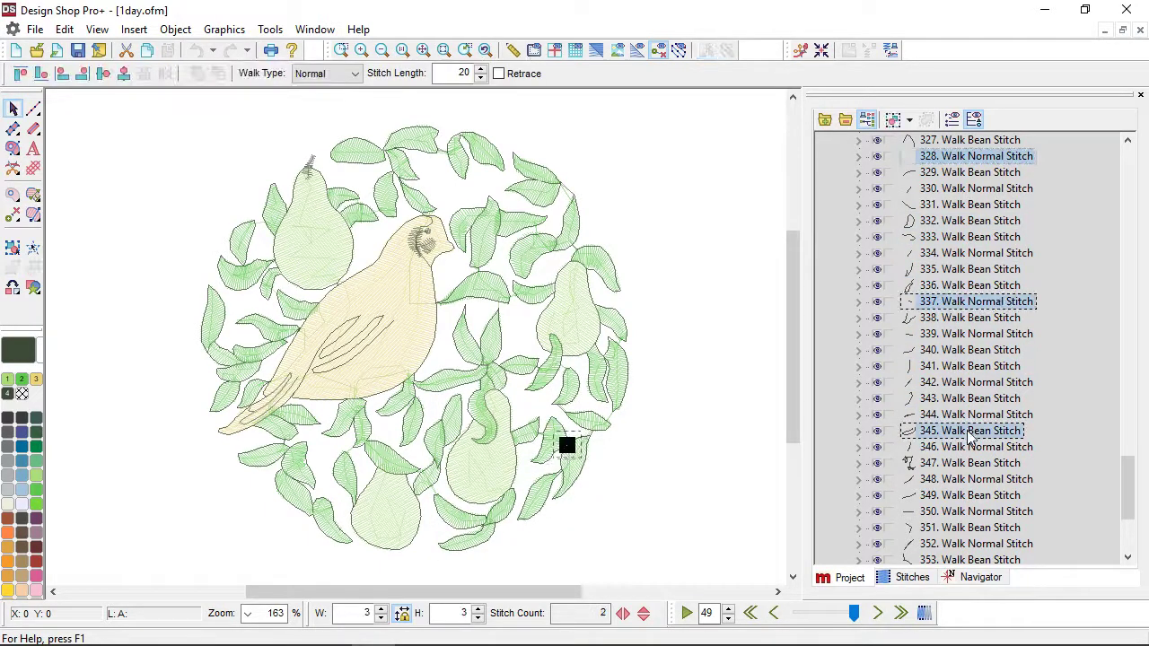
pyautogui.keyDown('ctrl'); pyautogui.click(979, 496); pyautogui.keyUp('ctrl')
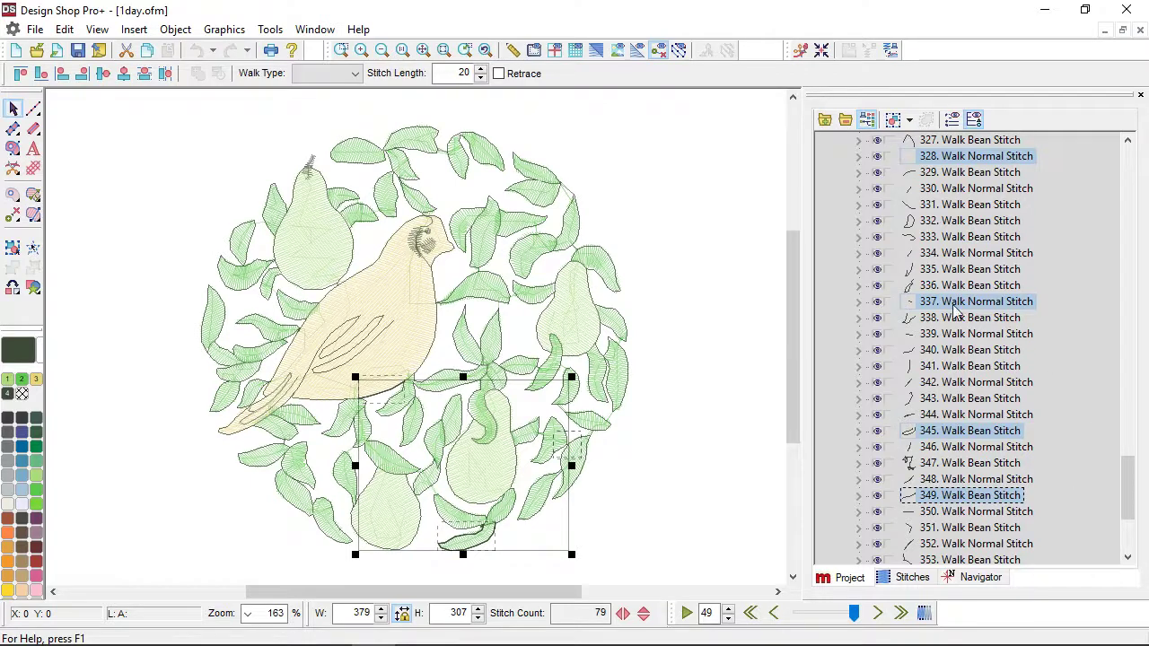
# Step: Select every object of the same type as Walk Bean Stitch 331, and clear the selection
pyautogui.click(972, 205)
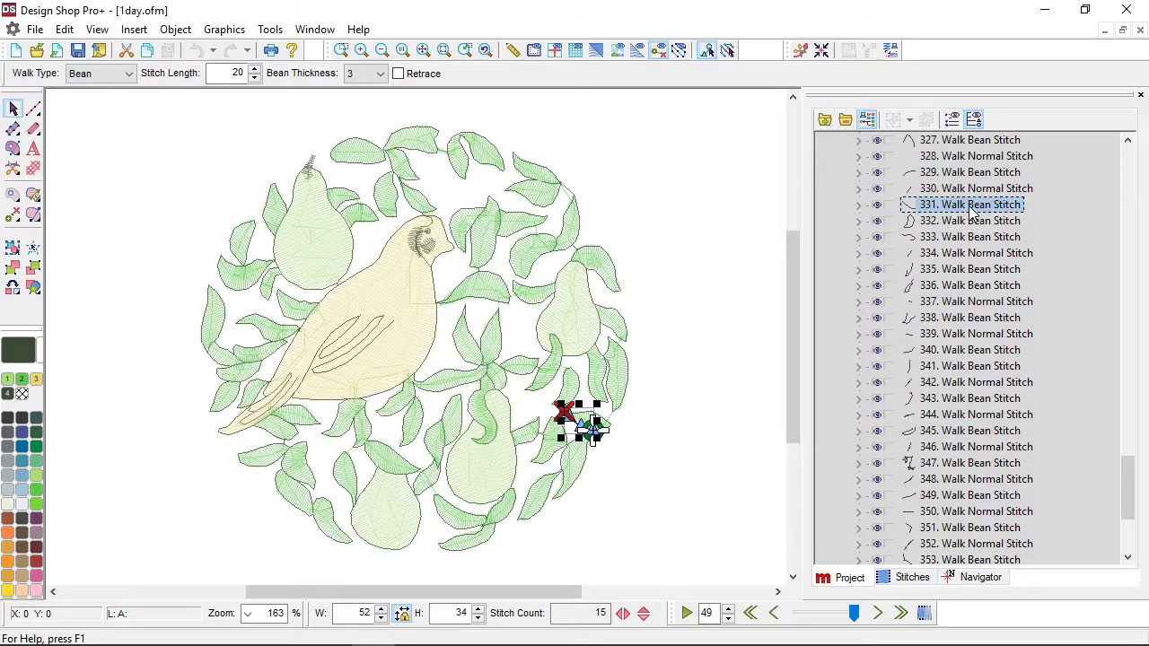
pyautogui.rightClick(970, 209)
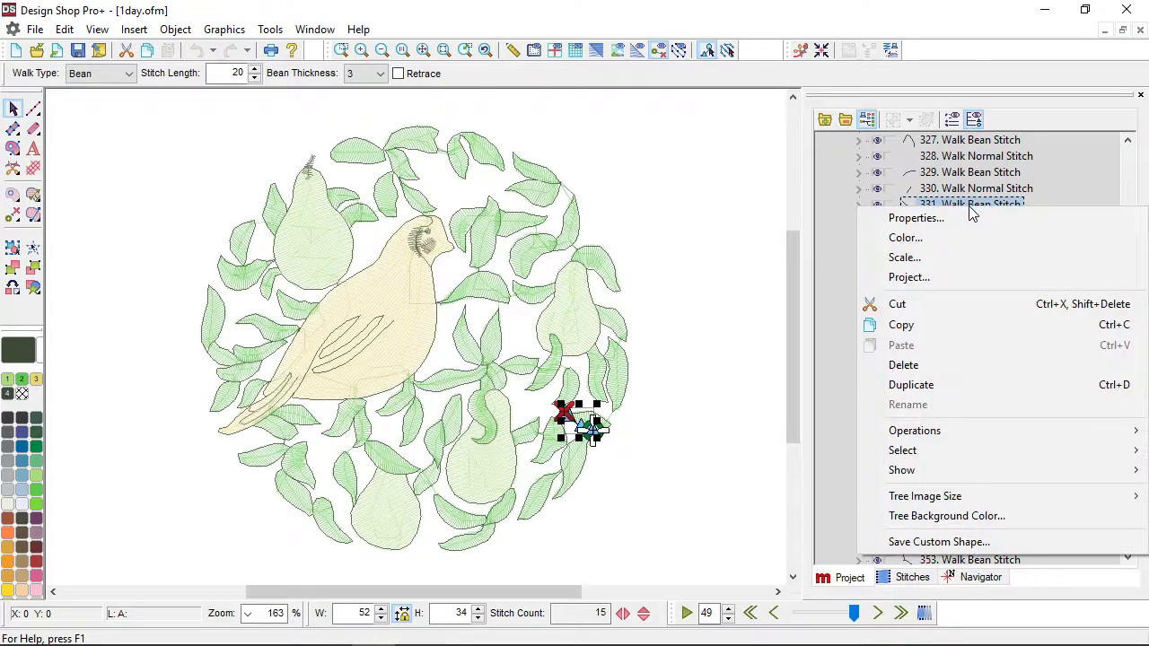
pyautogui.moveTo(979, 452)
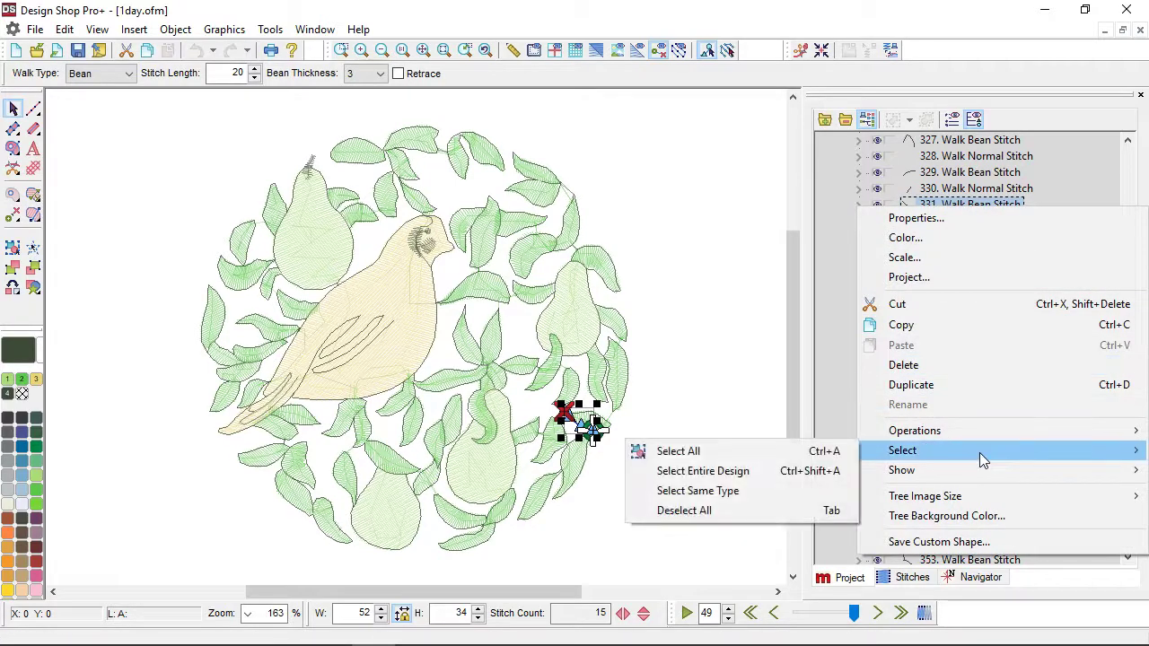
pyautogui.click(751, 493)
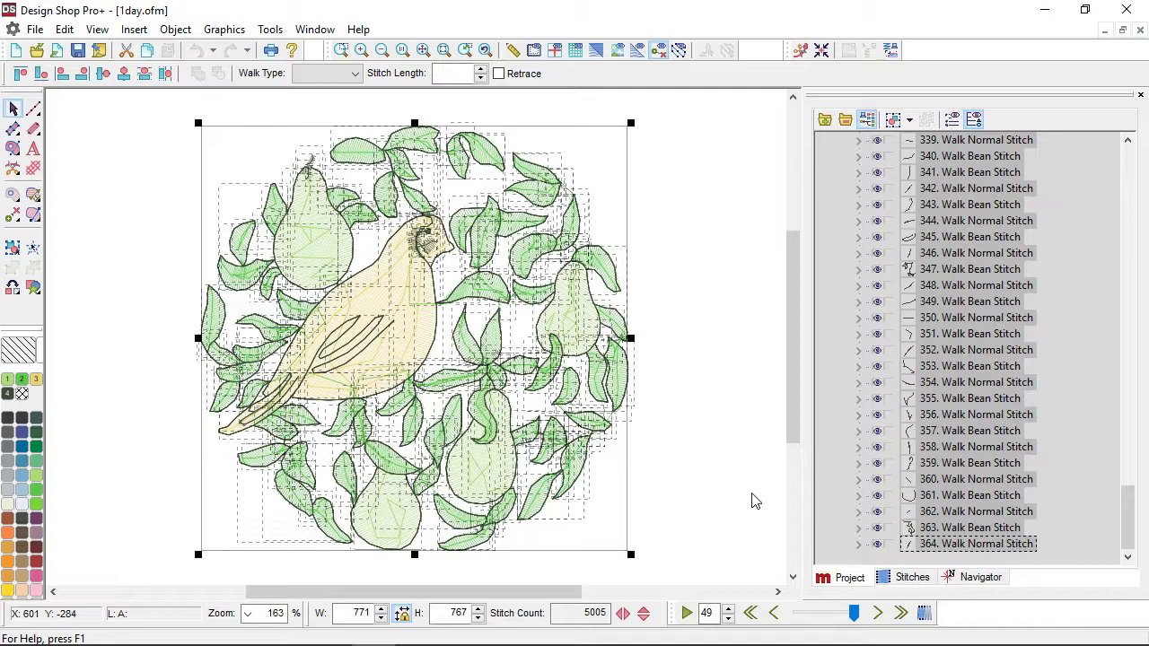
pyautogui.click(746, 470)
# Step: Expand the 1850 Madeira Poly Neon colour group and select all objects of the same type as Column 1 object 16
pyautogui.moveTo(1129, 527); pyautogui.dragTo(1130, 177)
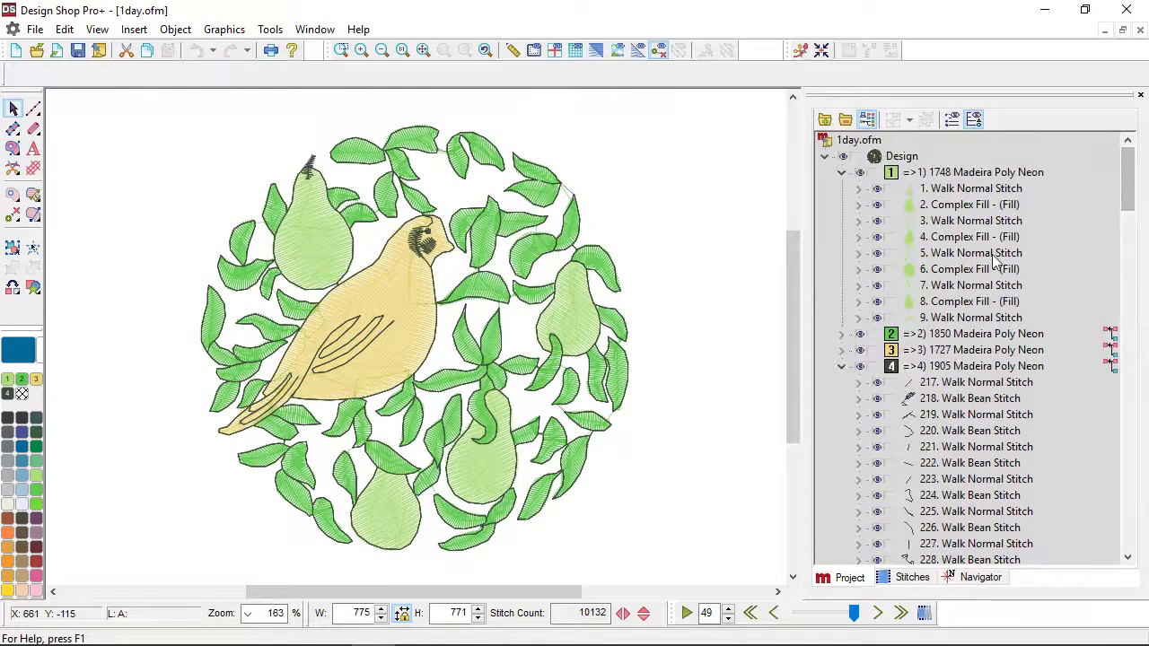
pyautogui.click(841, 334)
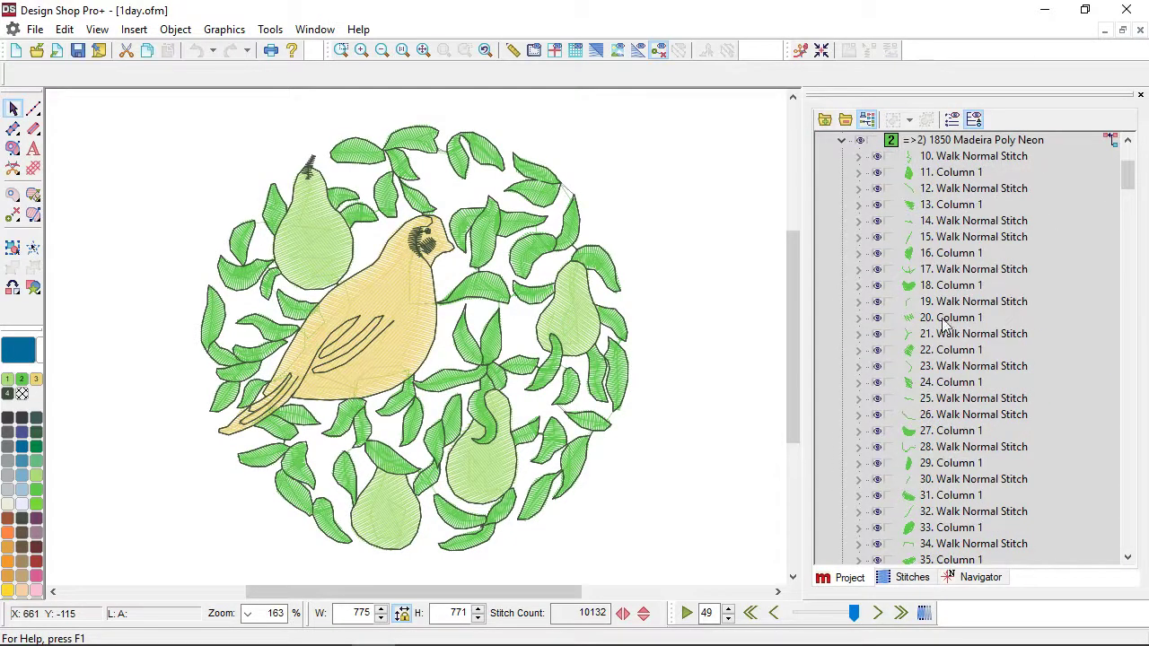
pyautogui.click(950, 255)
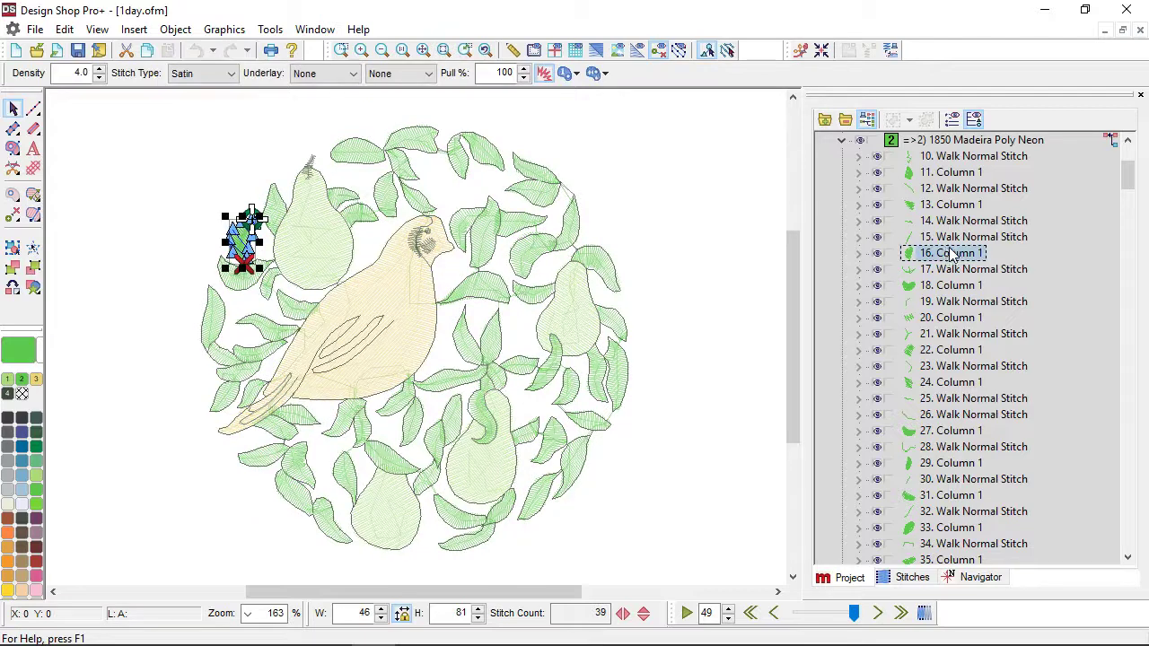
pyautogui.rightClick(952, 255)
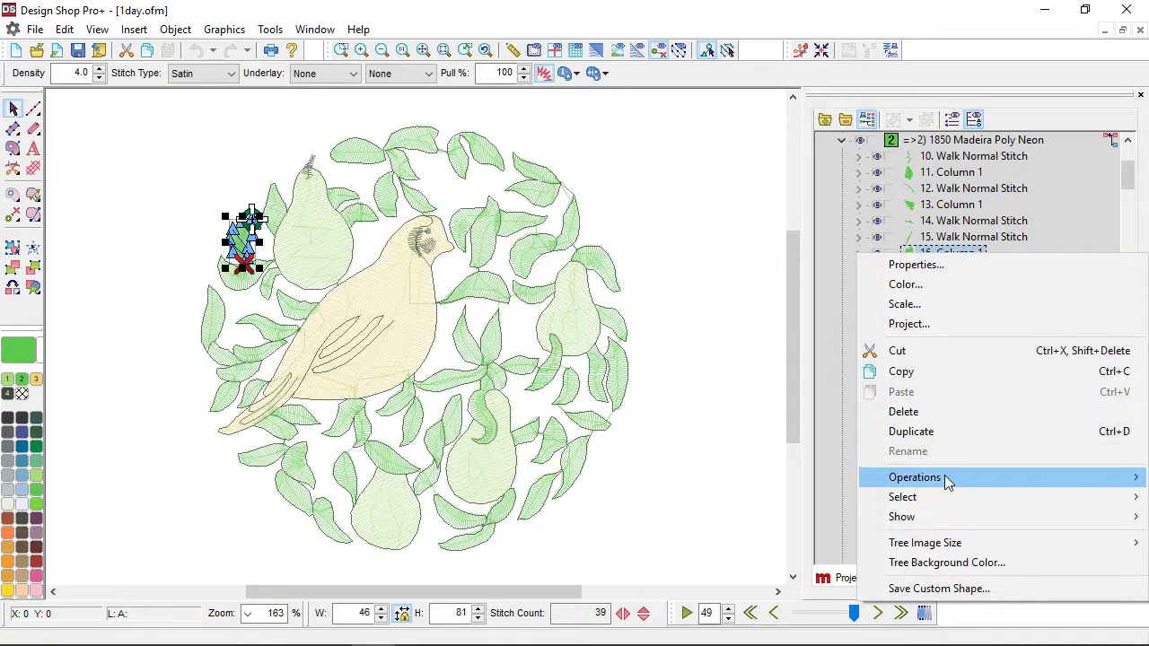
pyautogui.moveTo(938, 478)
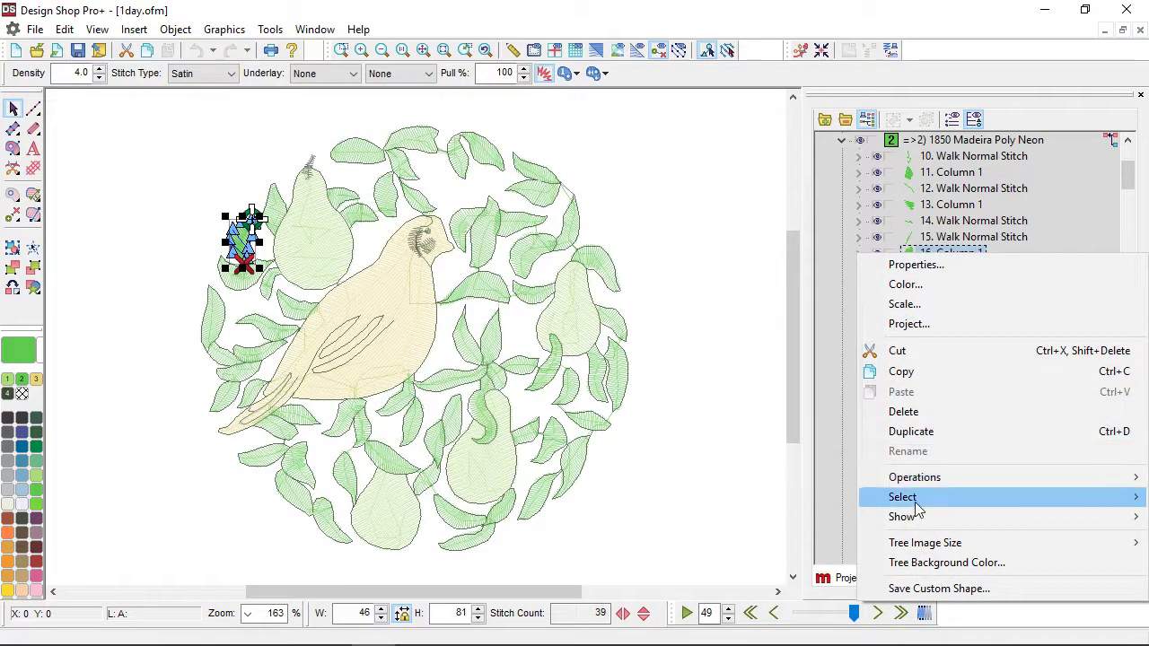
pyautogui.moveTo(915, 502)
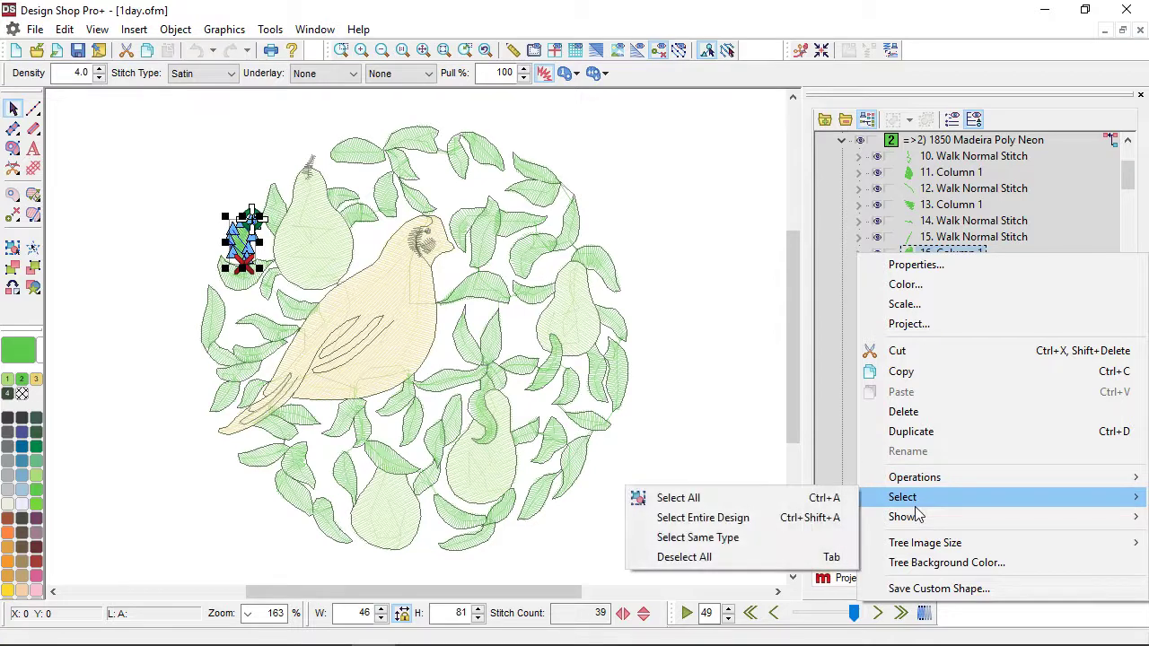
pyautogui.click(781, 543)
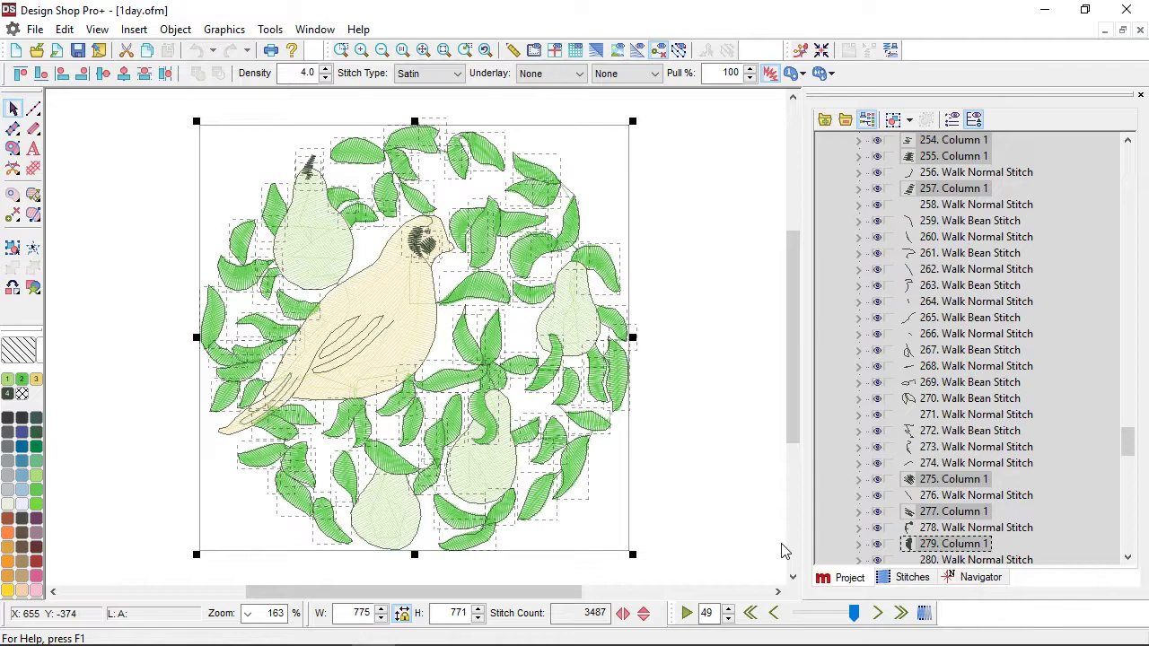
# Step: Try a density of 20 on all selected column objects, undo the change and clear the selection
pyautogui.doubleClick(303, 75)
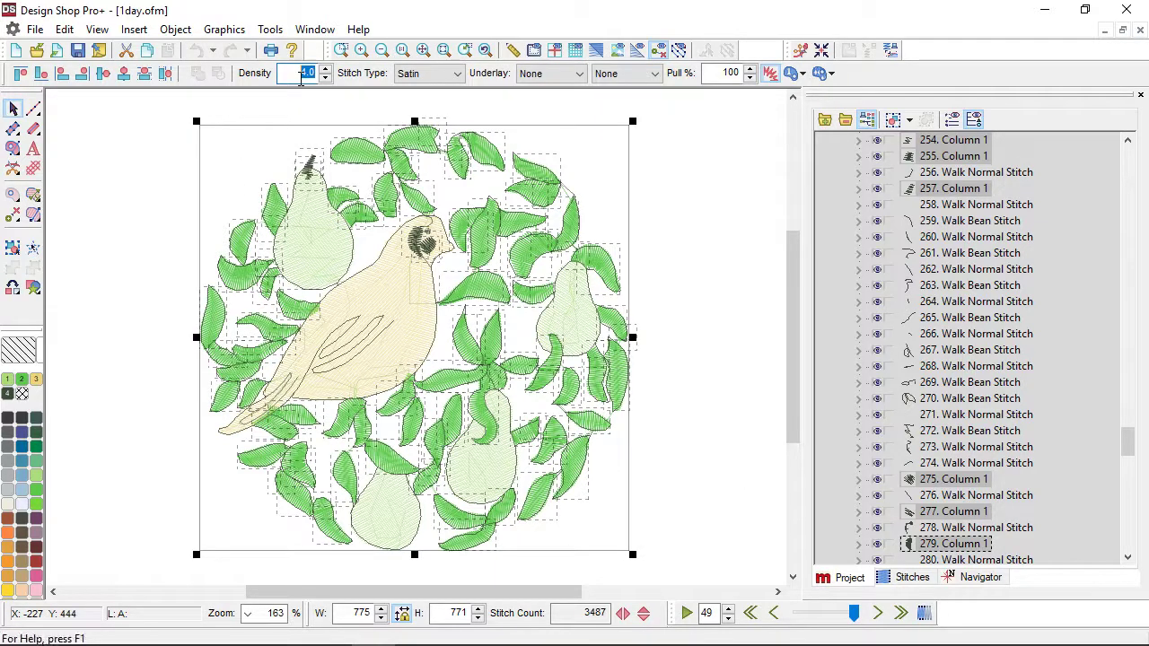
pyautogui.write('20')
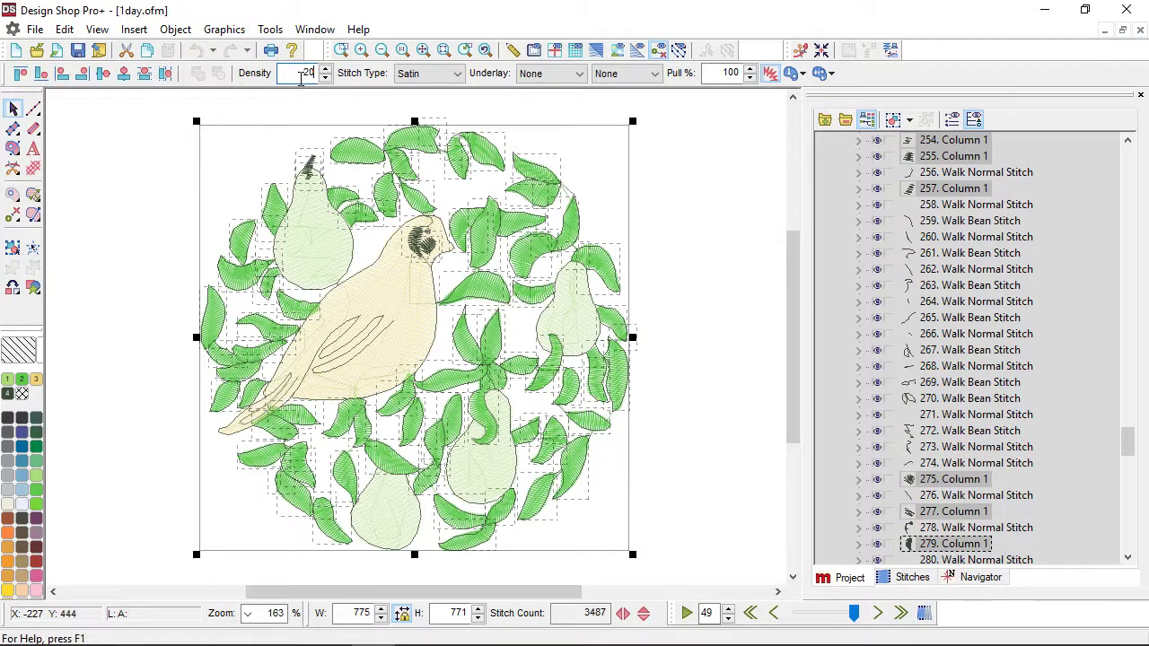
pyautogui.press('Return')
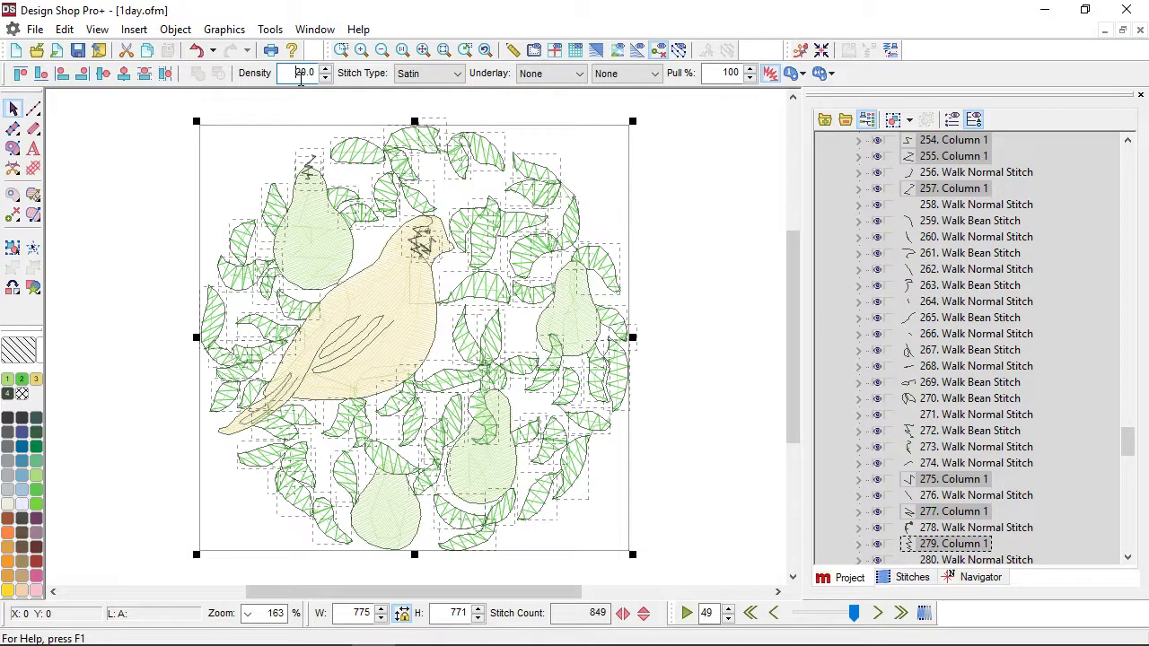
pyautogui.click(303, 113)
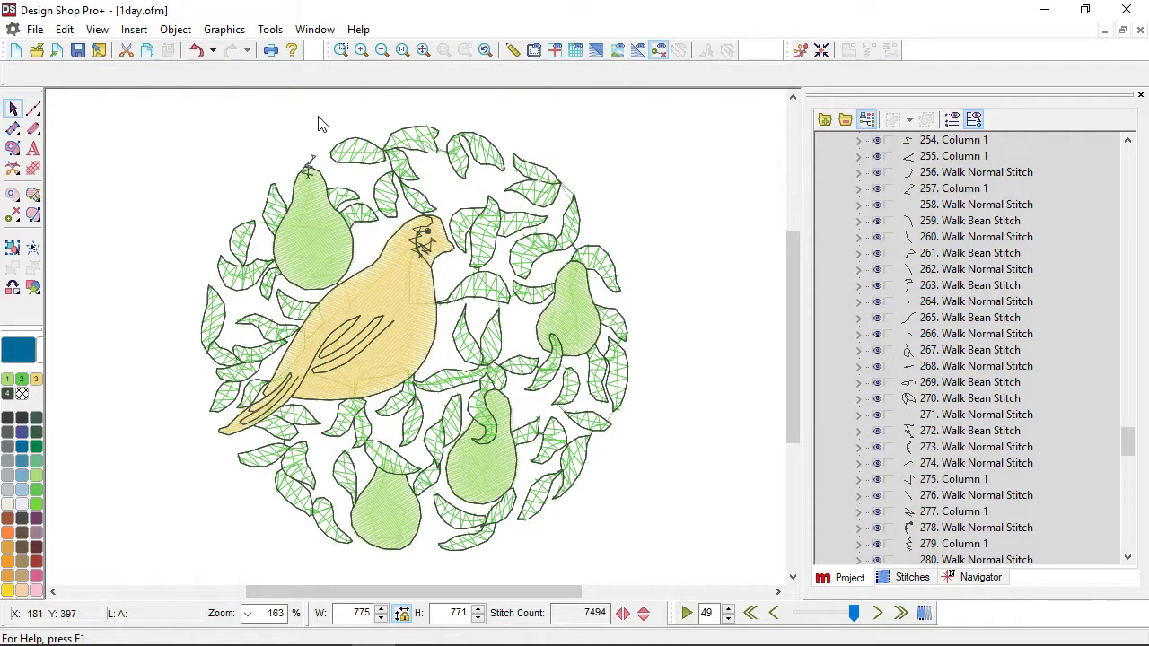
pyautogui.hotkey('ctrl', 'z')
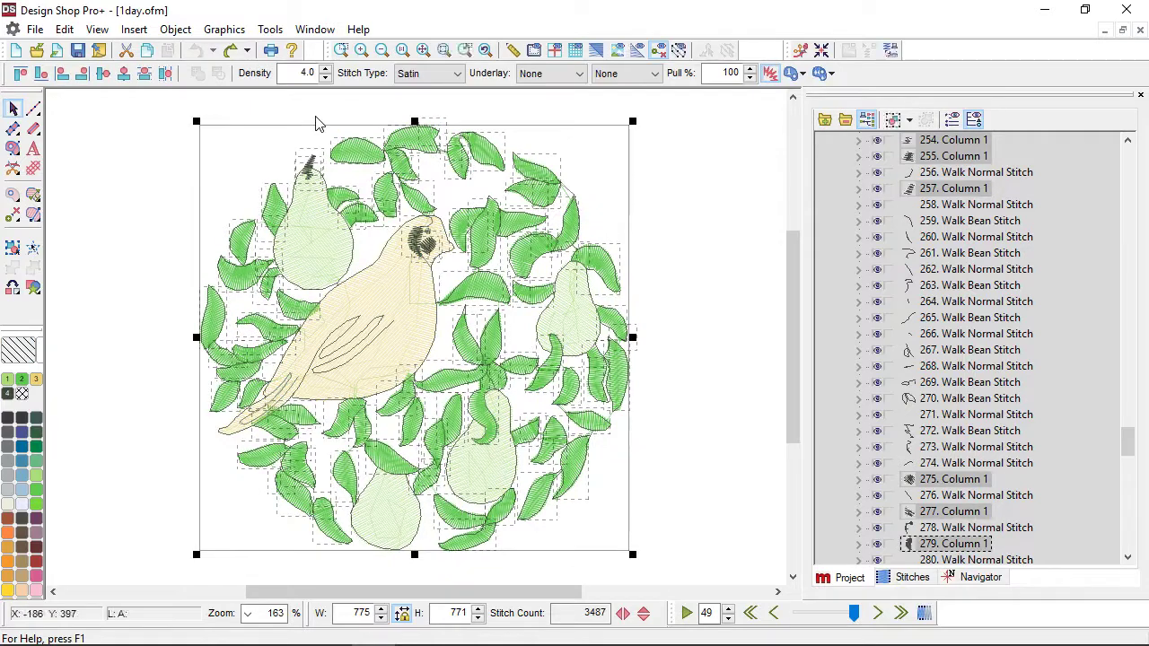
pyautogui.click(75, 242)
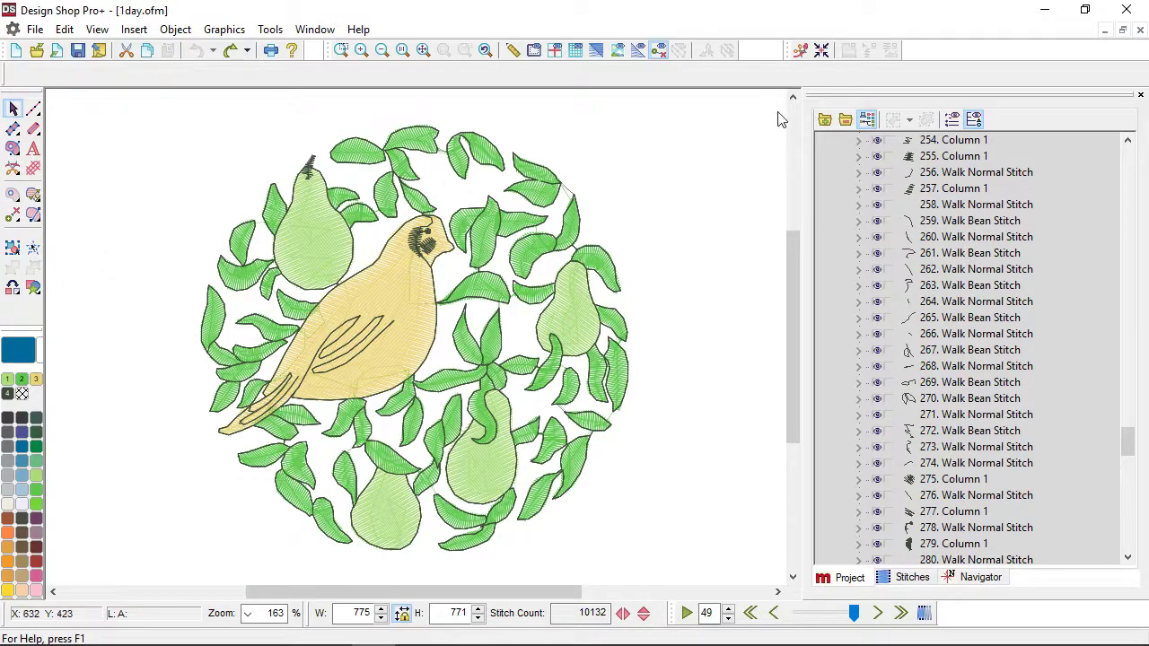
# Step: Review the selection commands available for Column 1 object 257, and leave nothing selected
pyautogui.rightClick(976, 188)
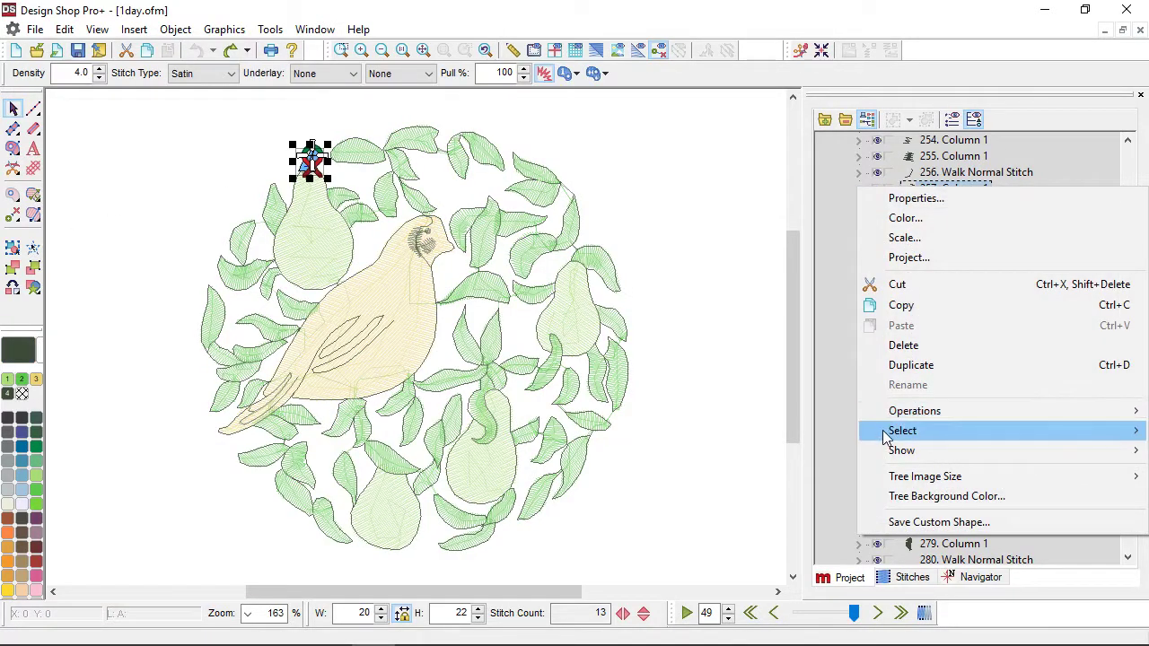
pyautogui.moveTo(898, 431)
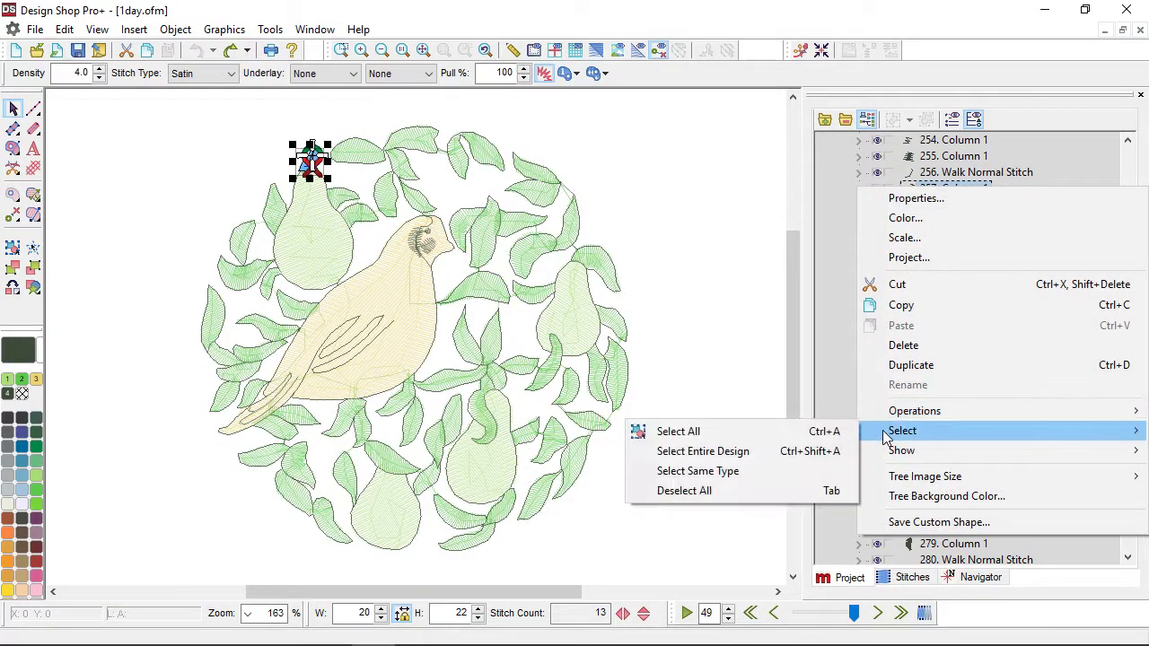
pyautogui.click(793, 458)
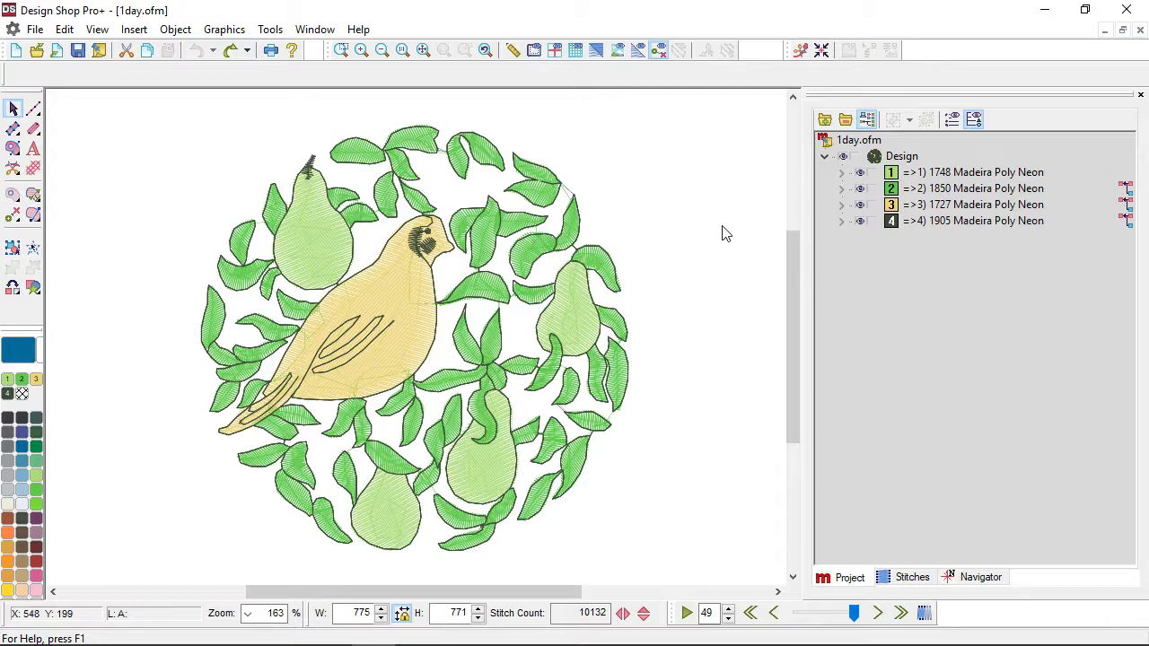
# Step: Select Walk Bean Stitch 218 on the bird's wing, cycle through the elements under that point to Walk Normal Stitch 7, and clear the selection
pyautogui.click(329, 362)
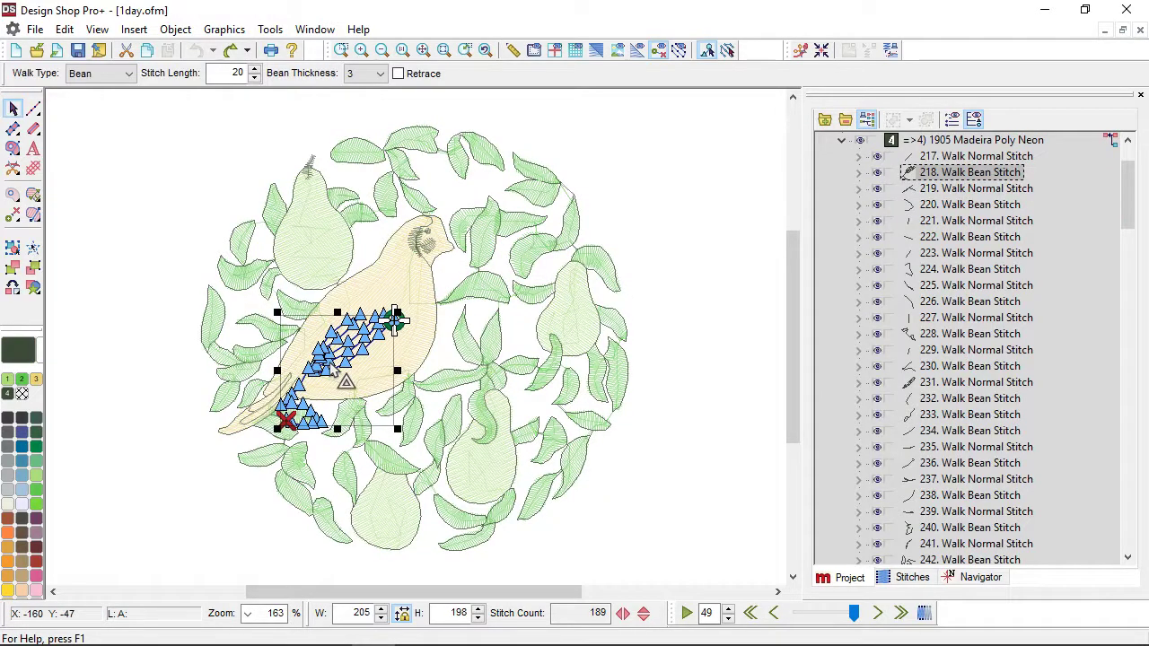
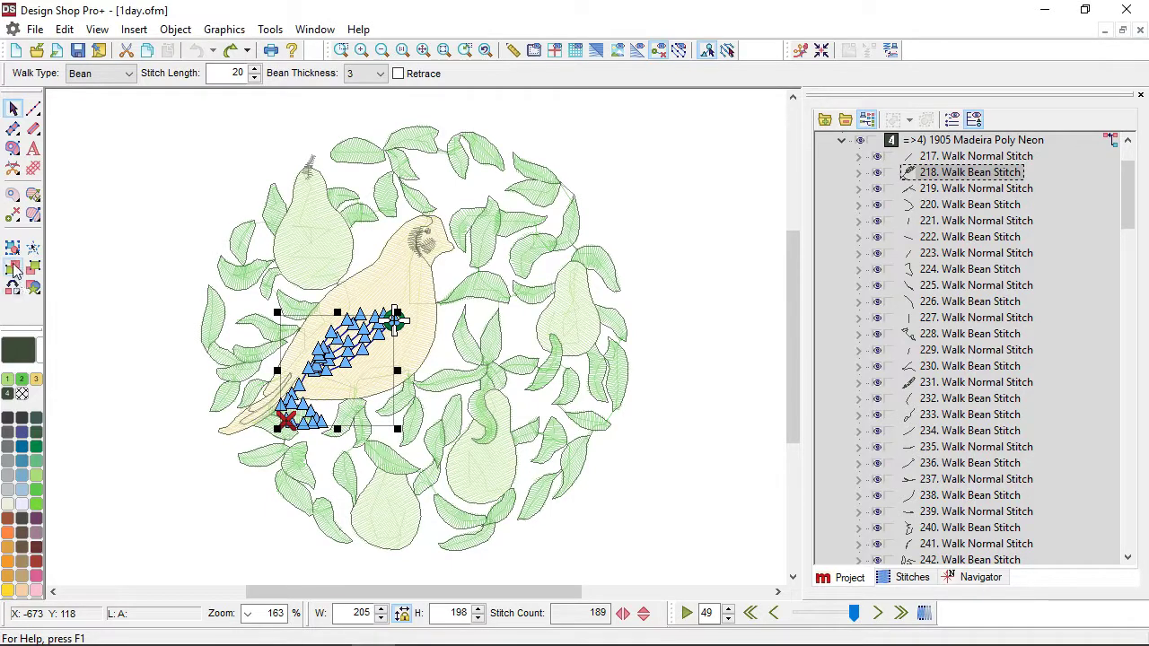
pyautogui.click(111, 334)
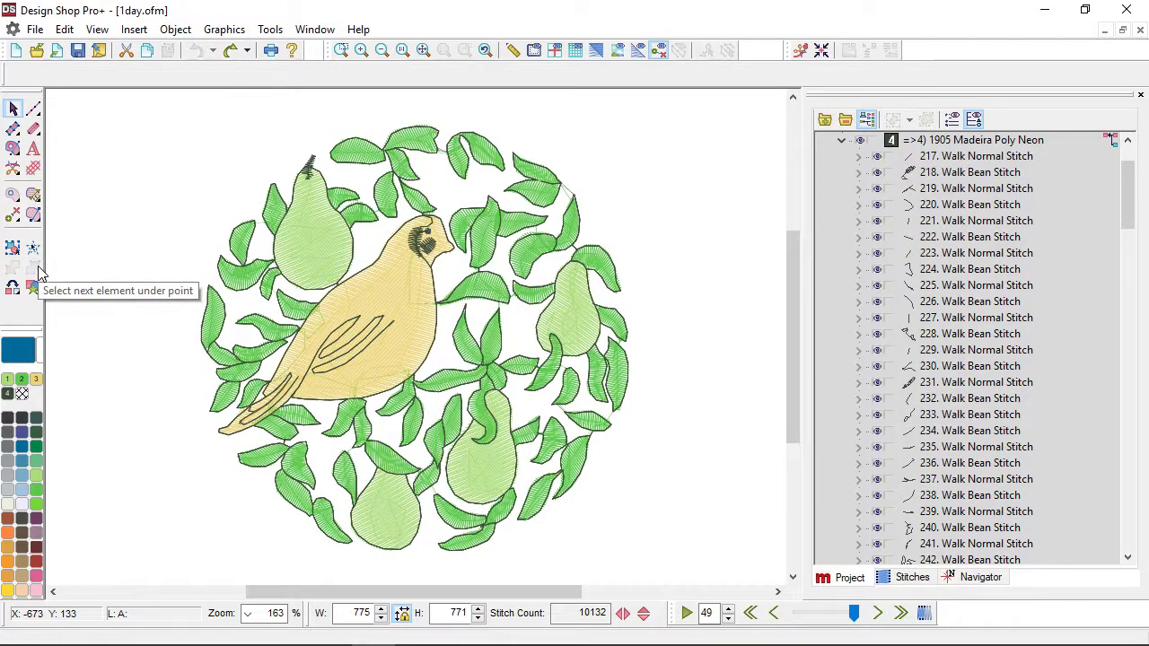
pyautogui.click(336, 351)
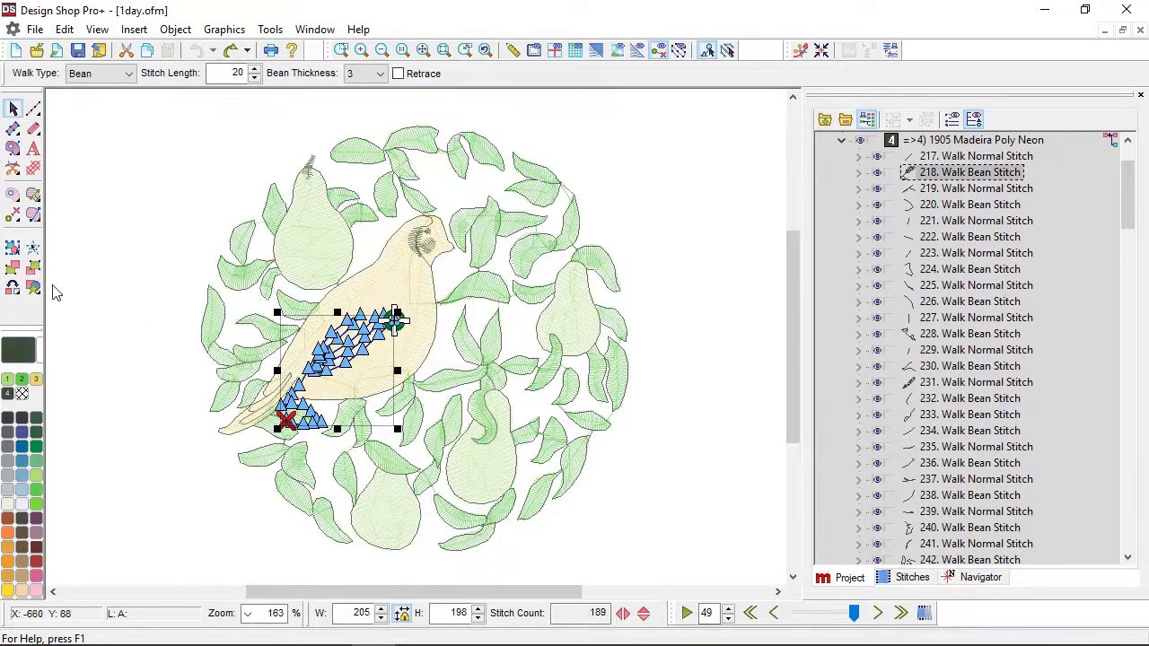
pyautogui.click(14, 269)
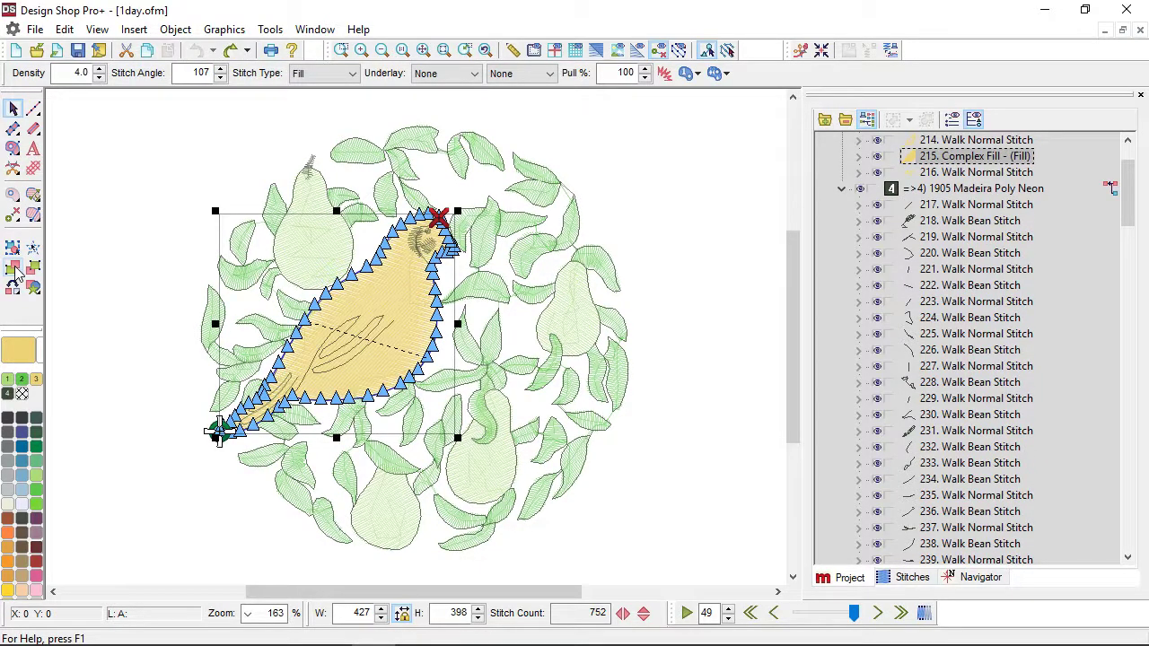
pyautogui.click(14, 269)
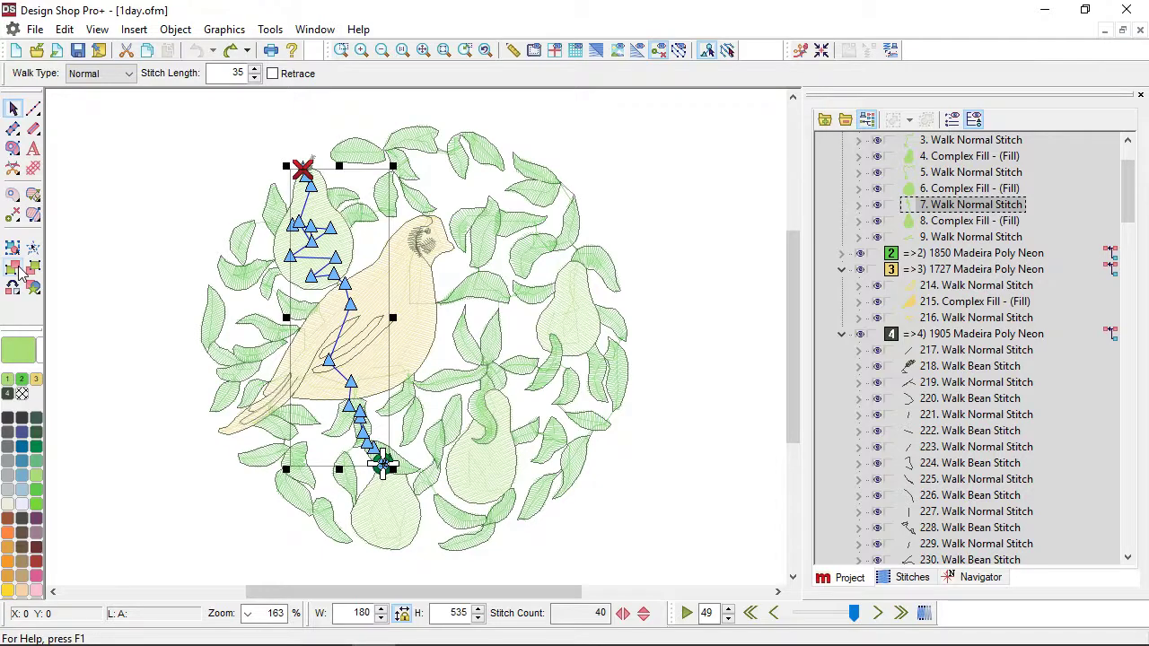
pyautogui.click(180, 475)
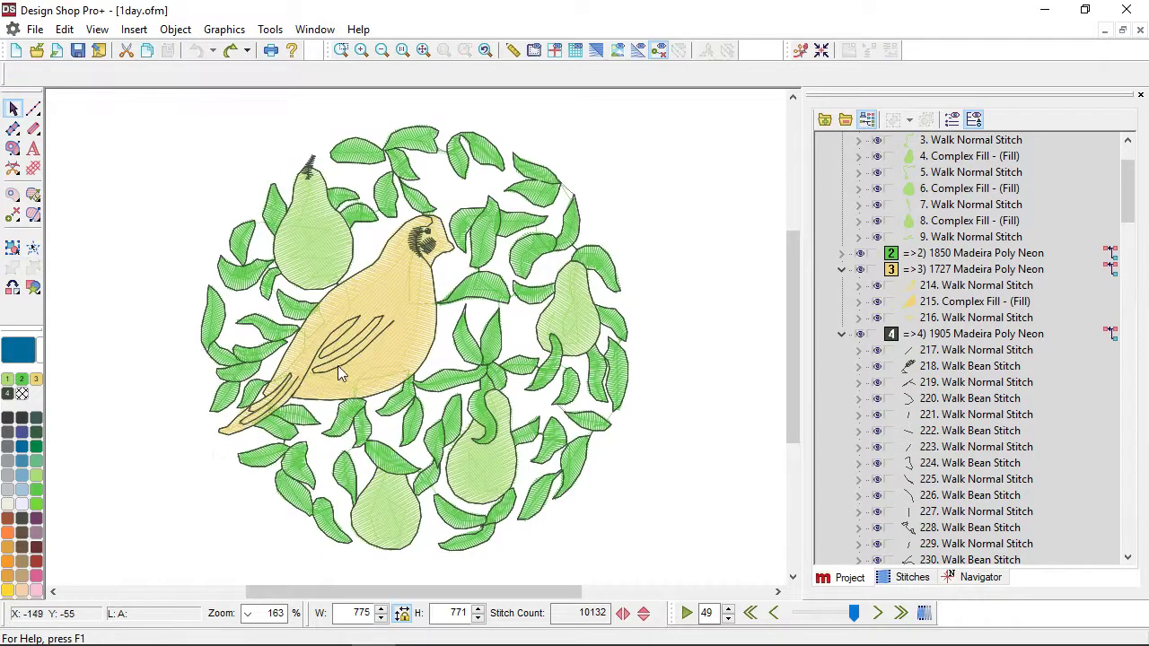
# Step: Pick the lower wing outline and step through elements 215, 214 and 7 under that point, ending with nothing selected
pyautogui.scroll(3, 334, 368)
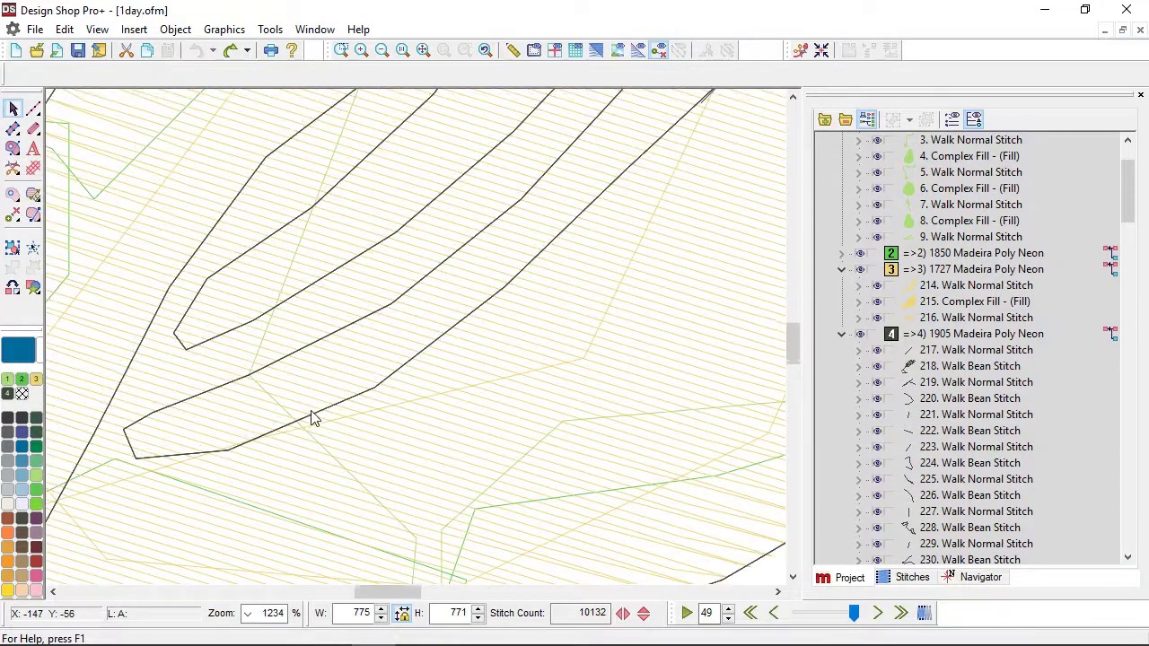
pyautogui.scroll(-3, 311, 418)
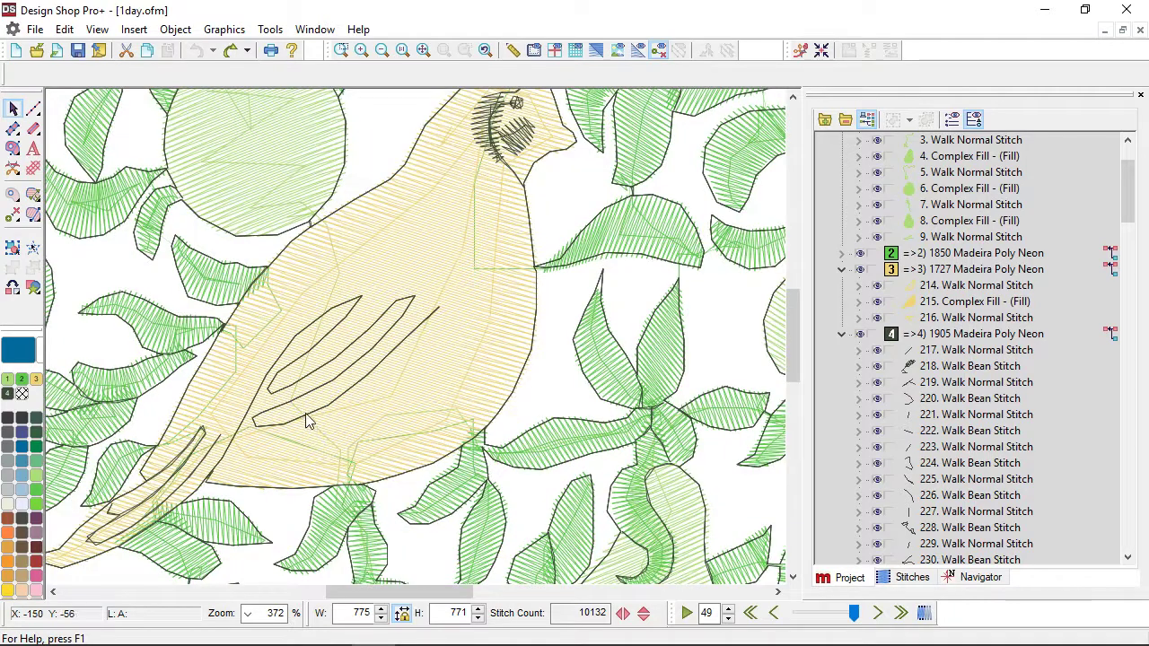
pyautogui.click(306, 422)
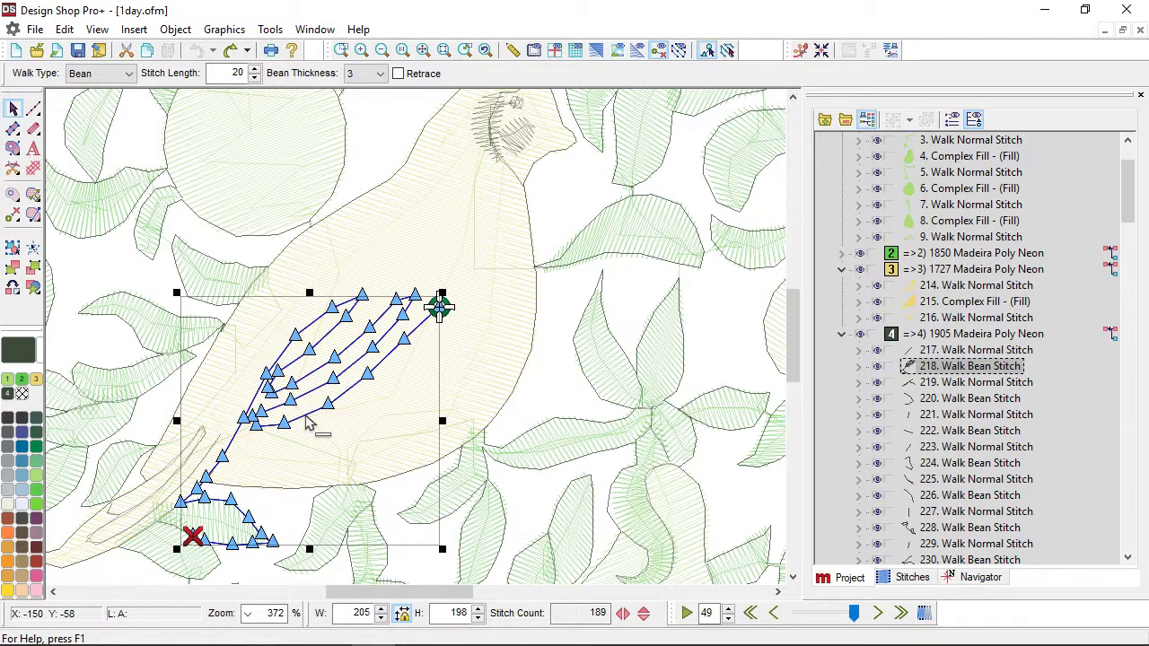
pyautogui.click(13, 271)
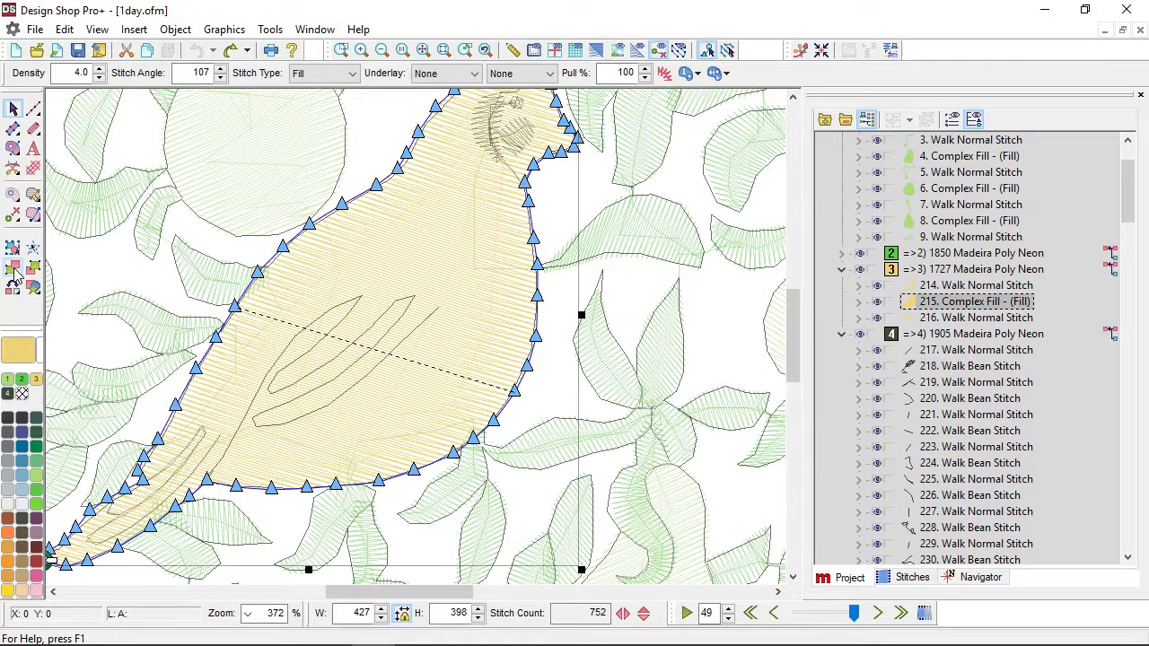
pyautogui.click(13, 271)
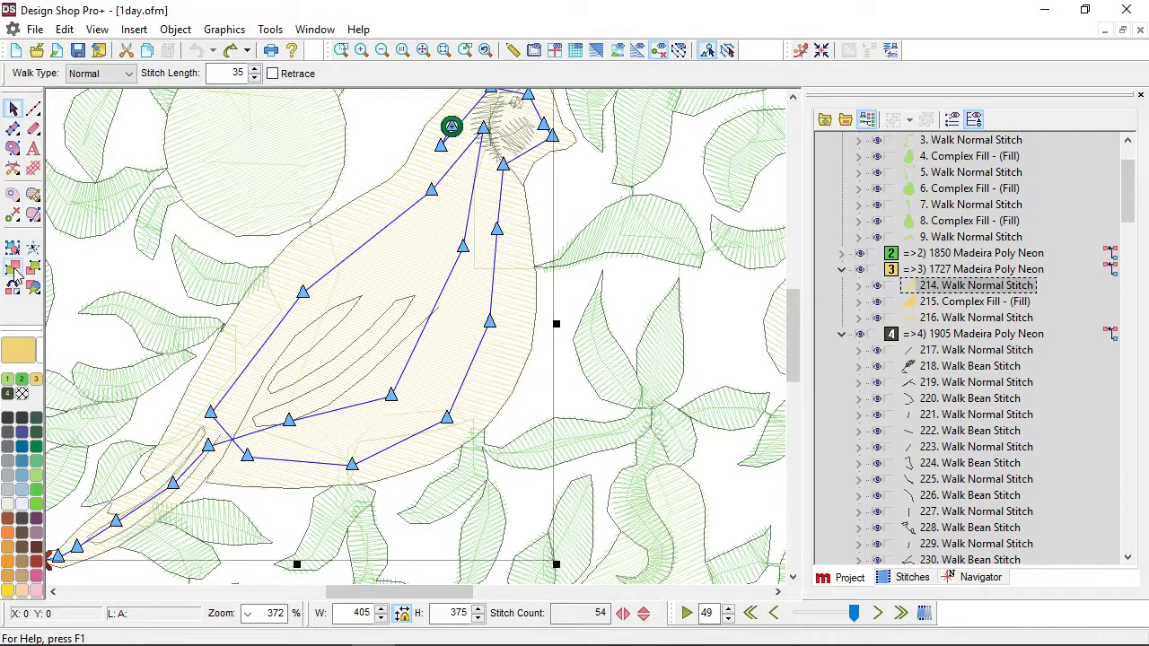
pyautogui.click(12, 271)
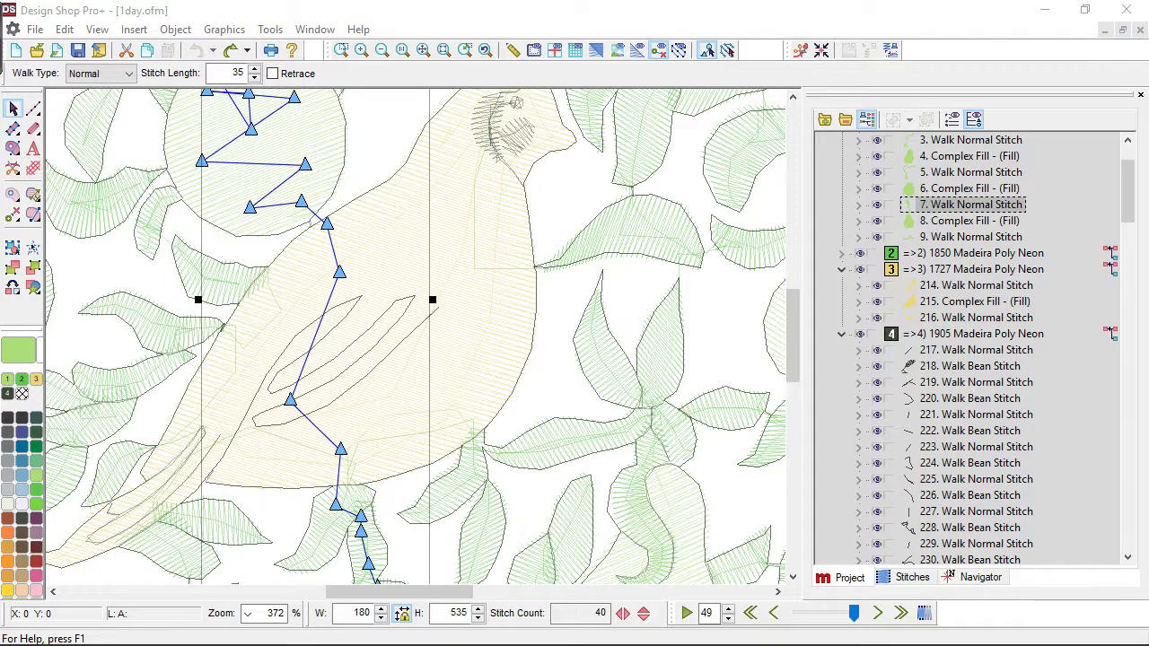
pyautogui.click(290, 400)
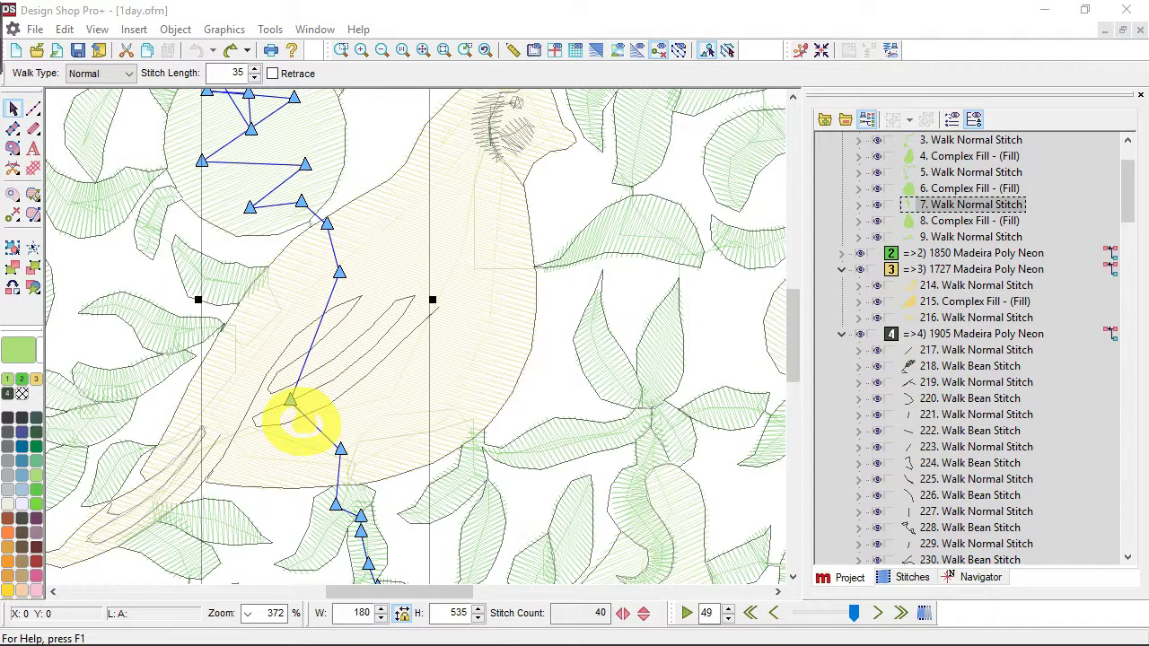
pyautogui.click(306, 422)
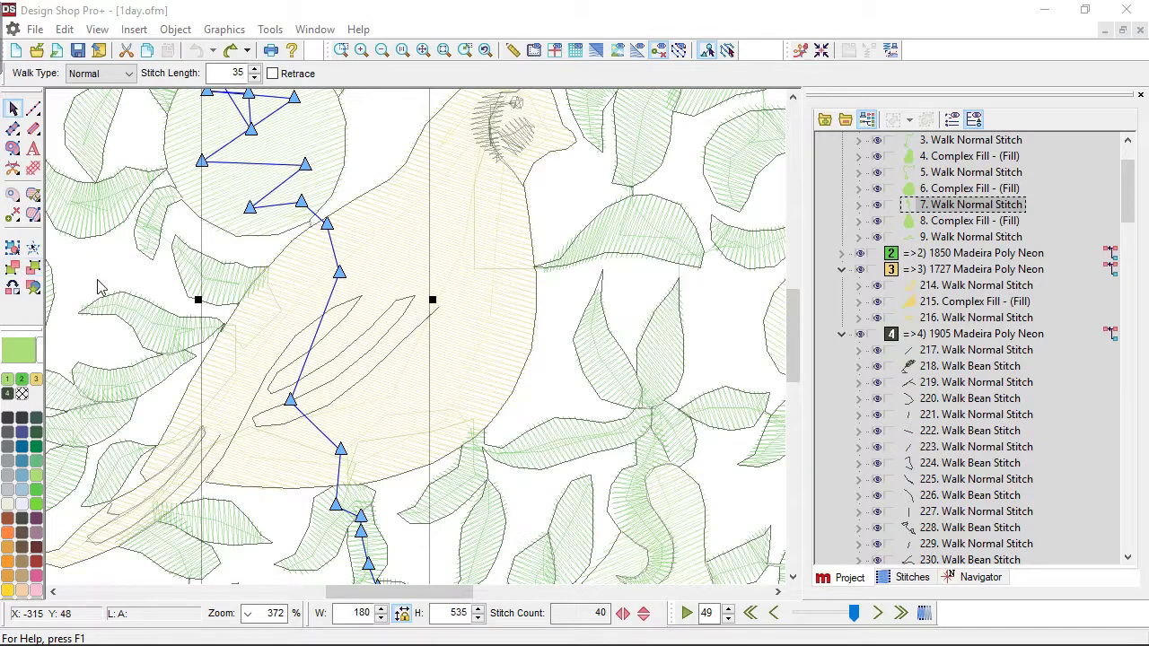
pyautogui.scroll(-4, 99, 287)
pyautogui.click(567, 268)
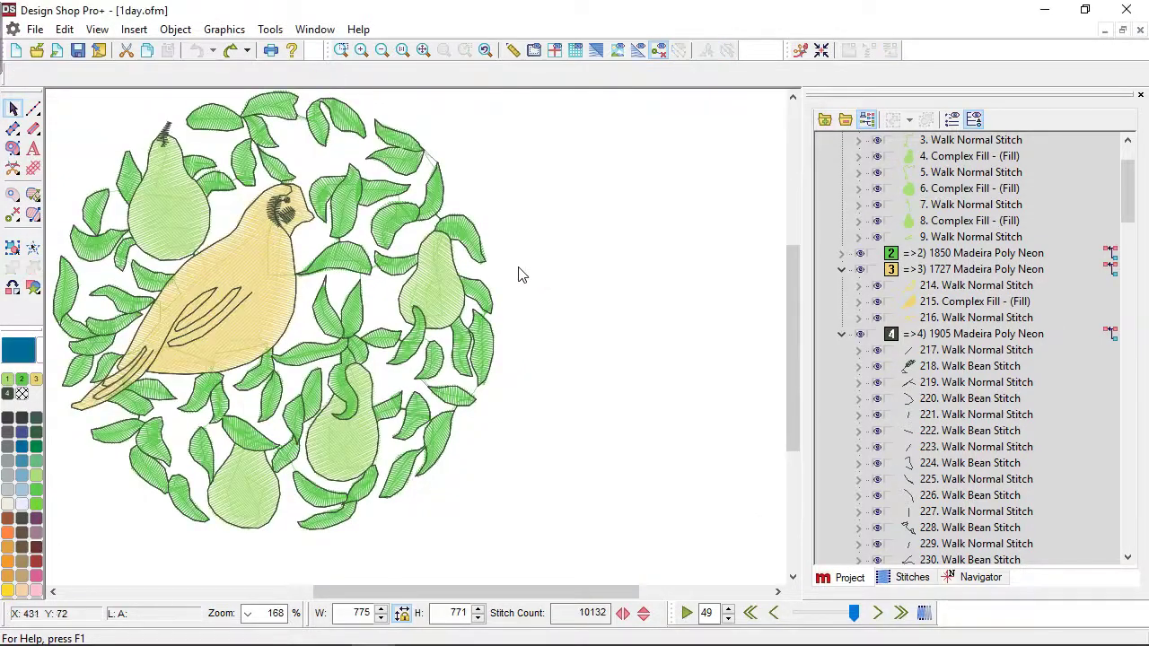
# Step: Lock the 1905 Madeira Poly Neon colour group and select the bird's Complex Fill 215 through the wing outline
pyautogui.hscroll(-3, 299, 316)
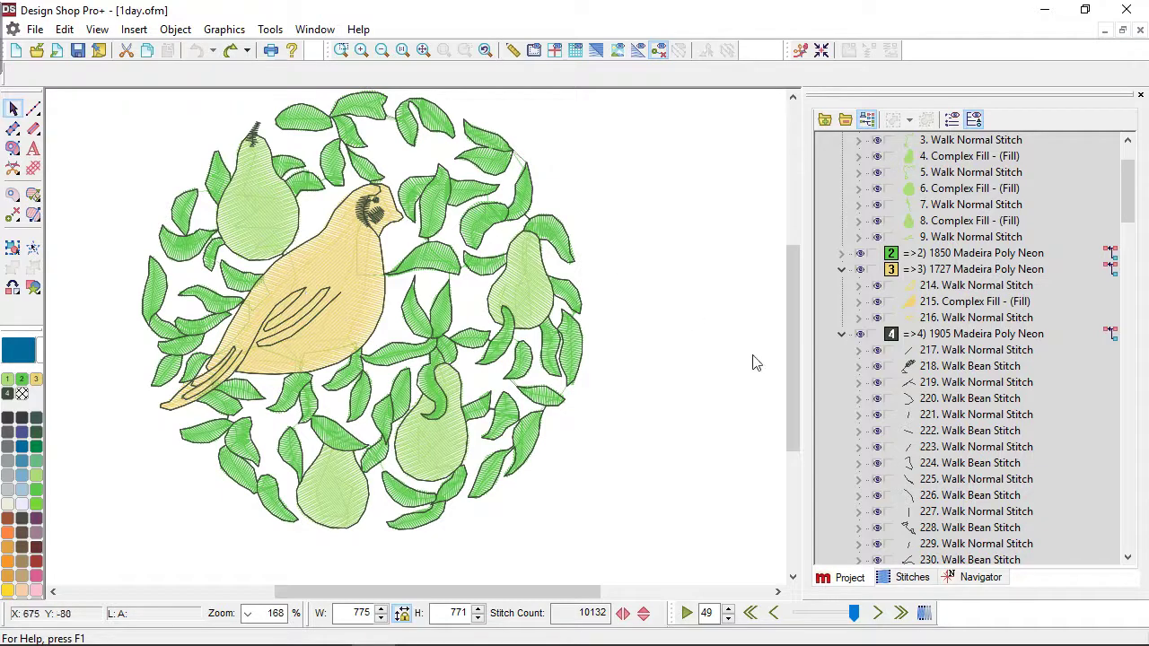
pyautogui.click(872, 334)
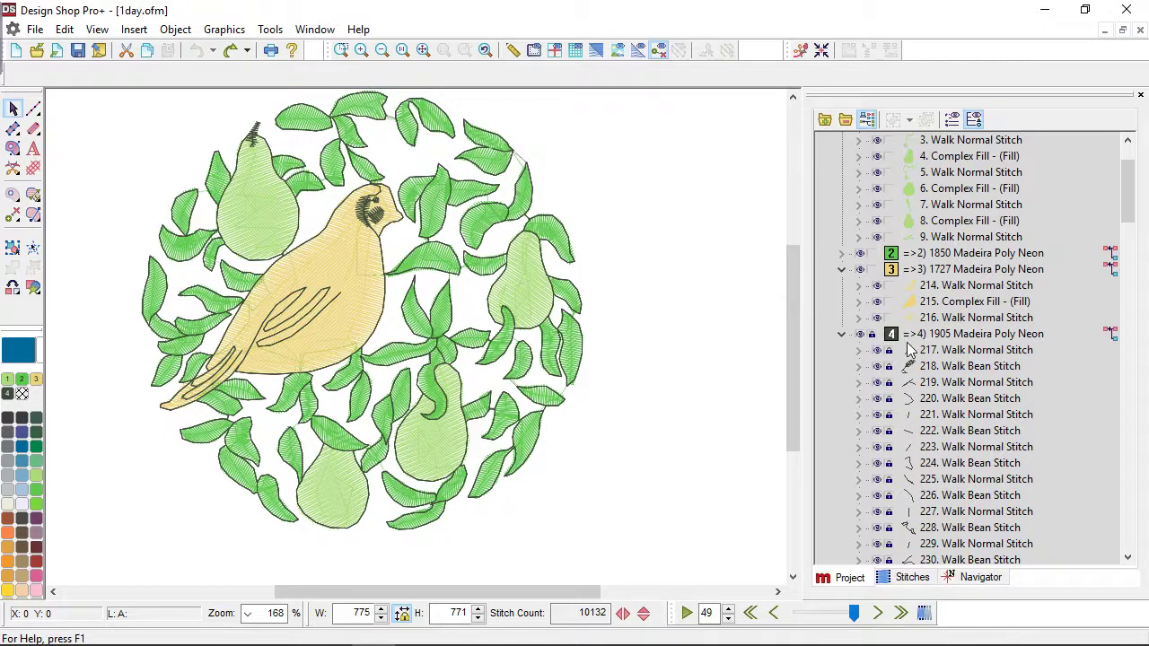
pyautogui.click(290, 327)
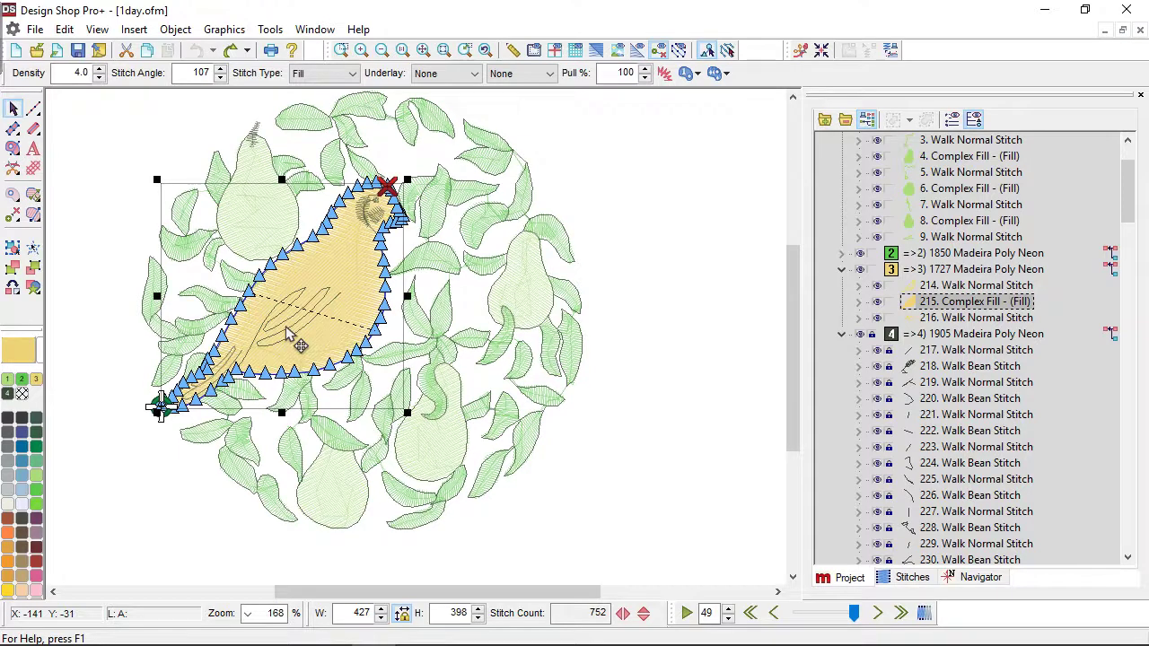
# Step: Hide and show the 1905 Madeira Poly Neon colour group again, unlock it and clear the selection
pyautogui.click(859, 334)
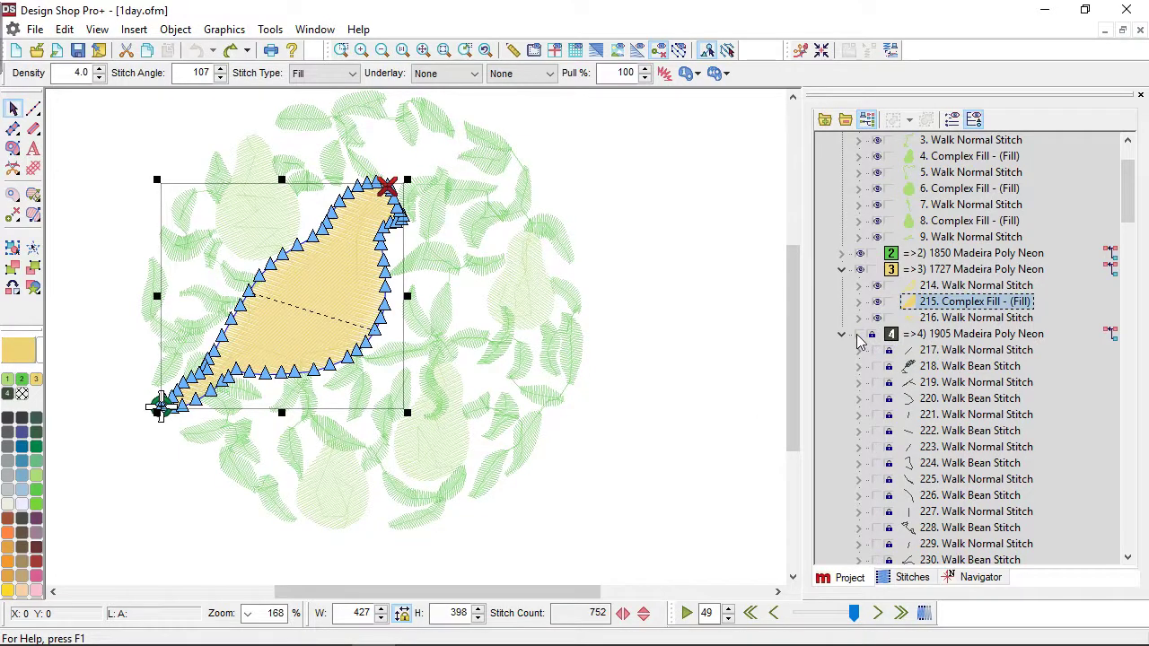
pyautogui.click(859, 335)
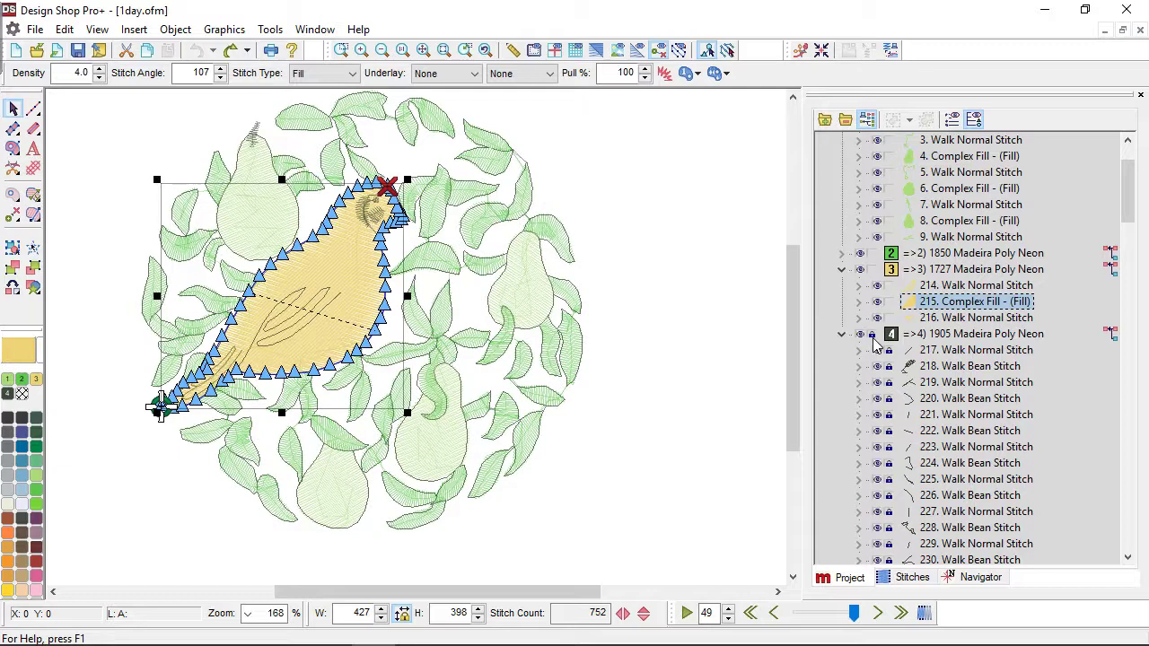
pyautogui.click(716, 452)
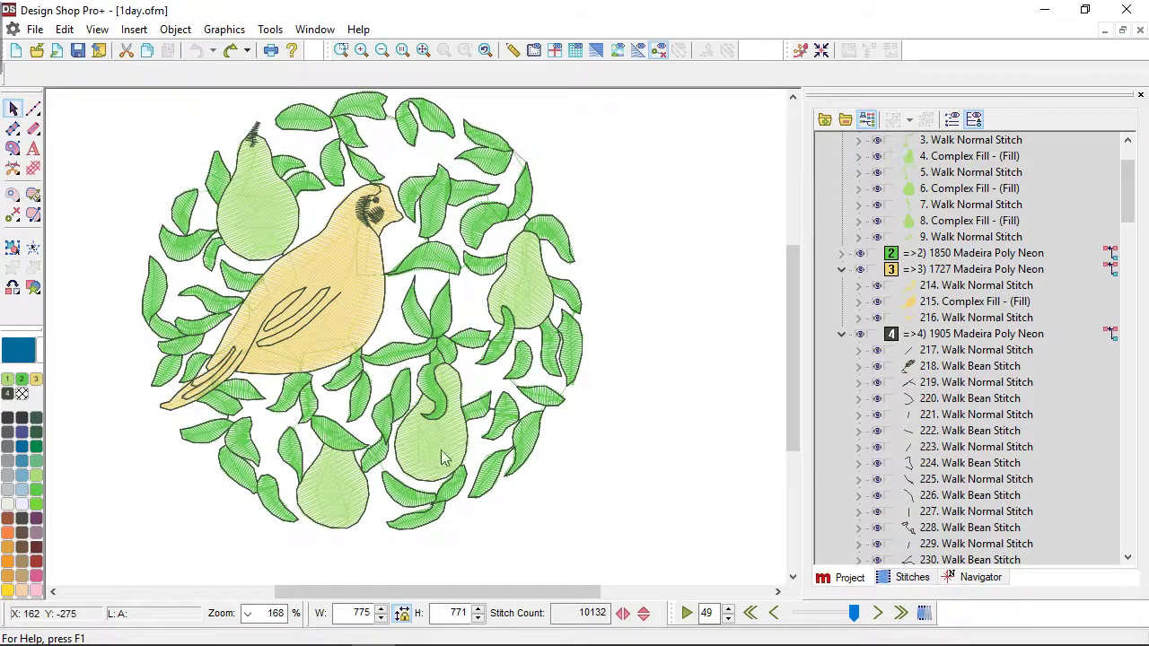
# Step: Select the bird's wing outline, Walk Bean Stitch 218, directly in the design and deselect it
pyautogui.doubleClick(281, 343)
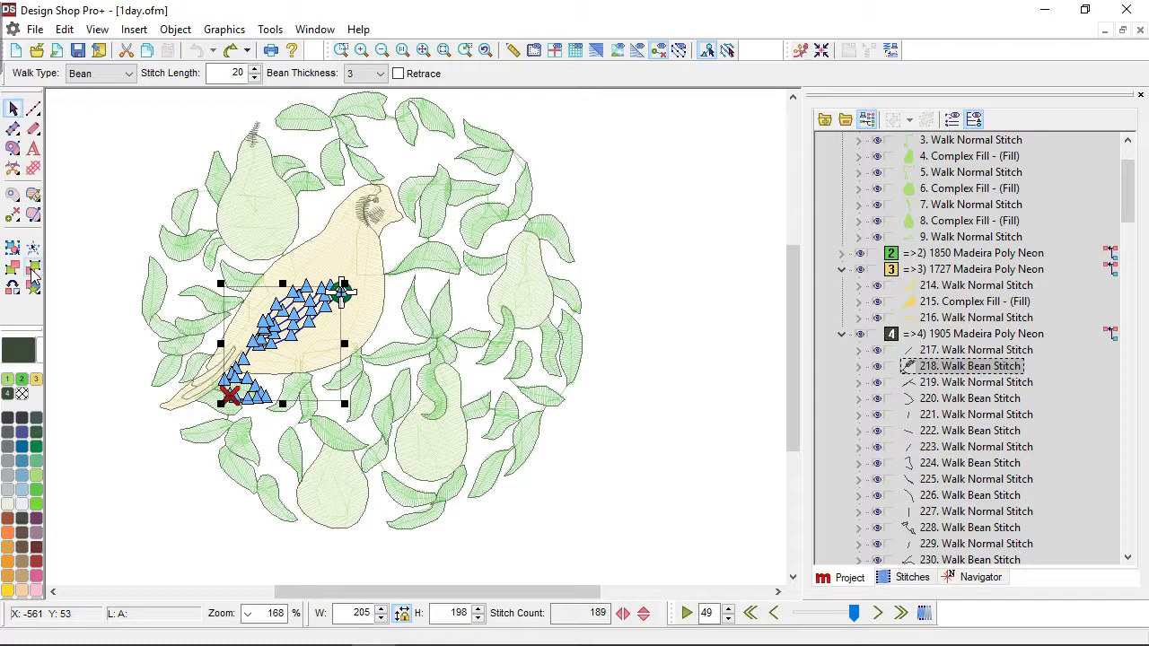
pyautogui.click(79, 352)
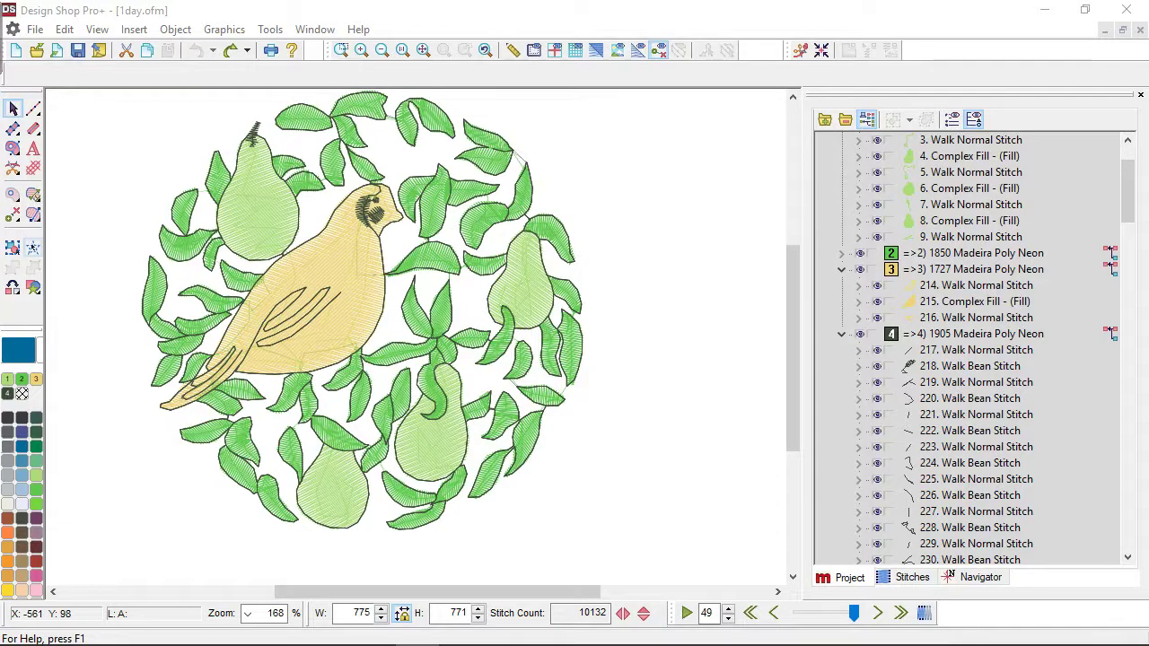
# Step: Draw a freehand selection around the upper-left pear, the nearby leaves and the bird's wing and tail outlines, and clear it
pyautogui.click(33, 247)
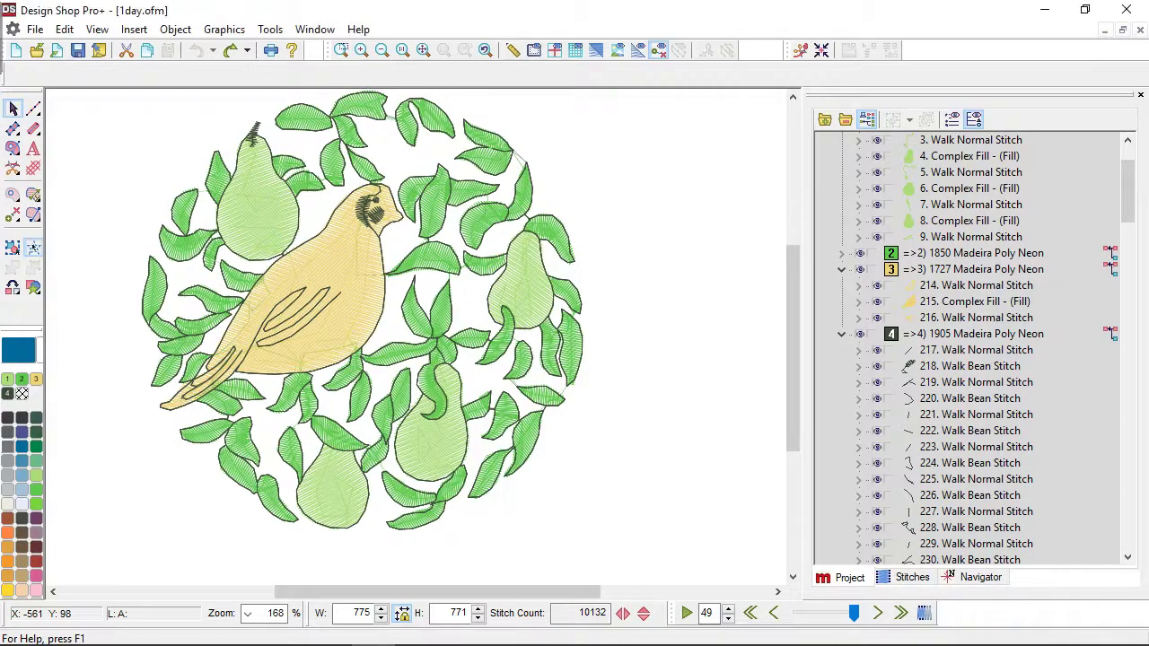
pyautogui.moveTo(86, 266)
pyautogui.mouseDown()
pyautogui.moveTo(153, 171)
pyautogui.moveTo(212, 115)
pyautogui.moveTo(310, 109)
pyautogui.moveTo(365, 184)
pyautogui.moveTo(388, 280)
pyautogui.moveTo(367, 381)
pyautogui.moveTo(265, 464)
pyautogui.moveTo(158, 455)
pyautogui.moveTo(74, 388)
pyautogui.moveTo(65, 350)
pyautogui.mouseUp()
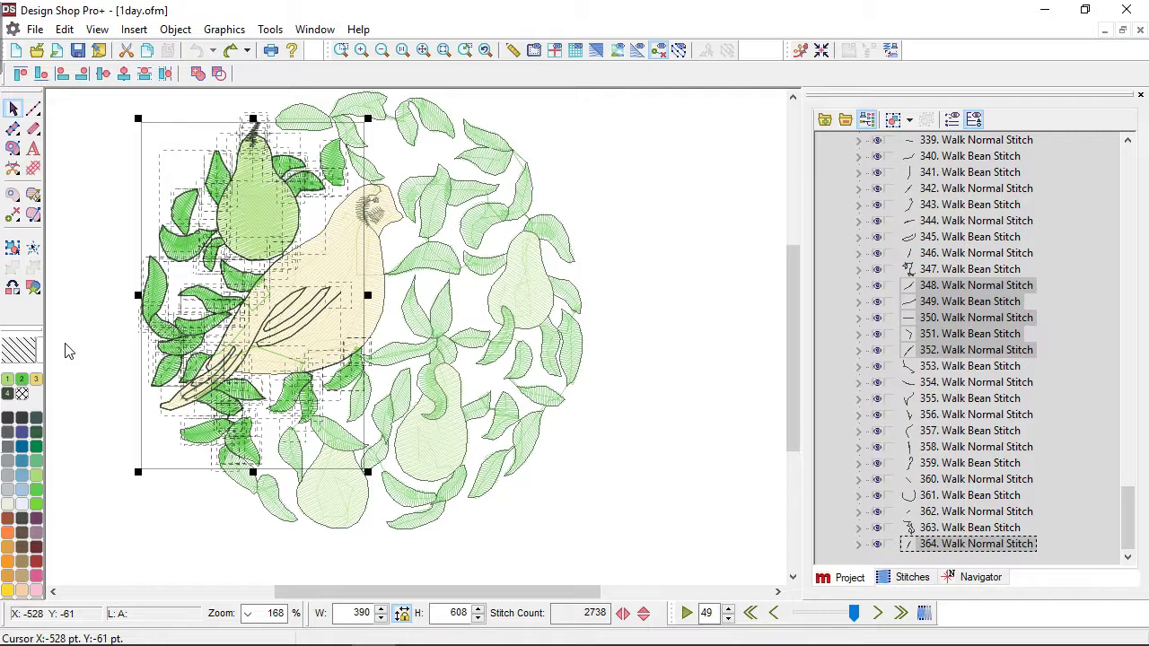
pyautogui.click(98, 306)
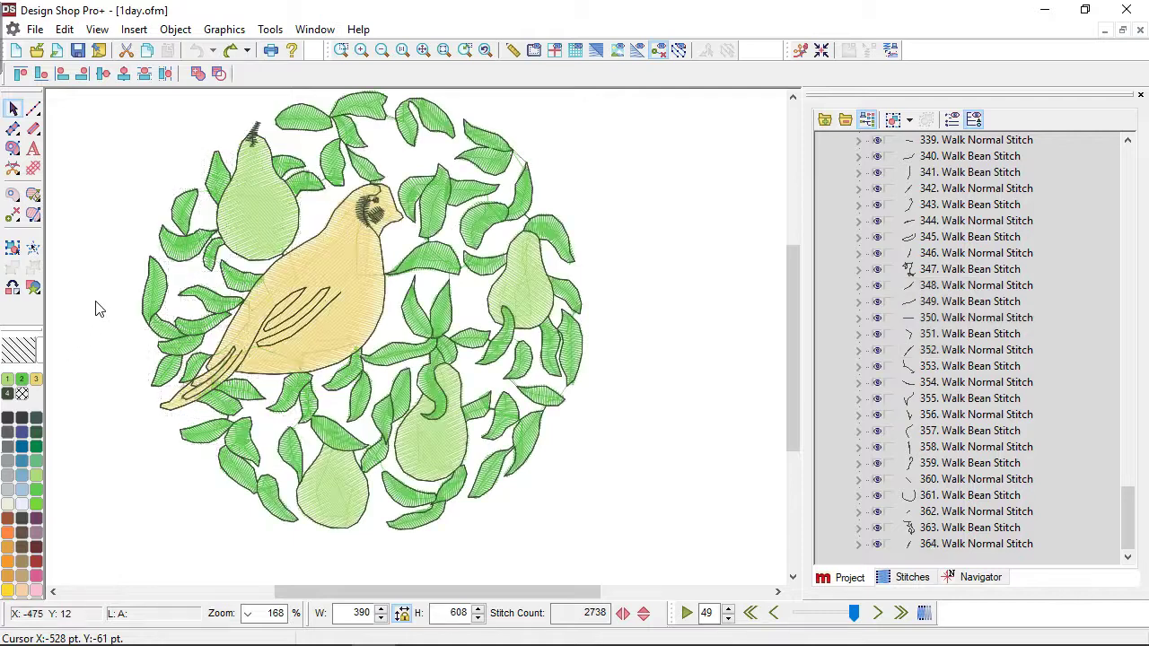
# Step: Select the upper-left pear, Complex Fill 8, and expand its Base Outline point list in the project tree
pyautogui.click(255, 220)
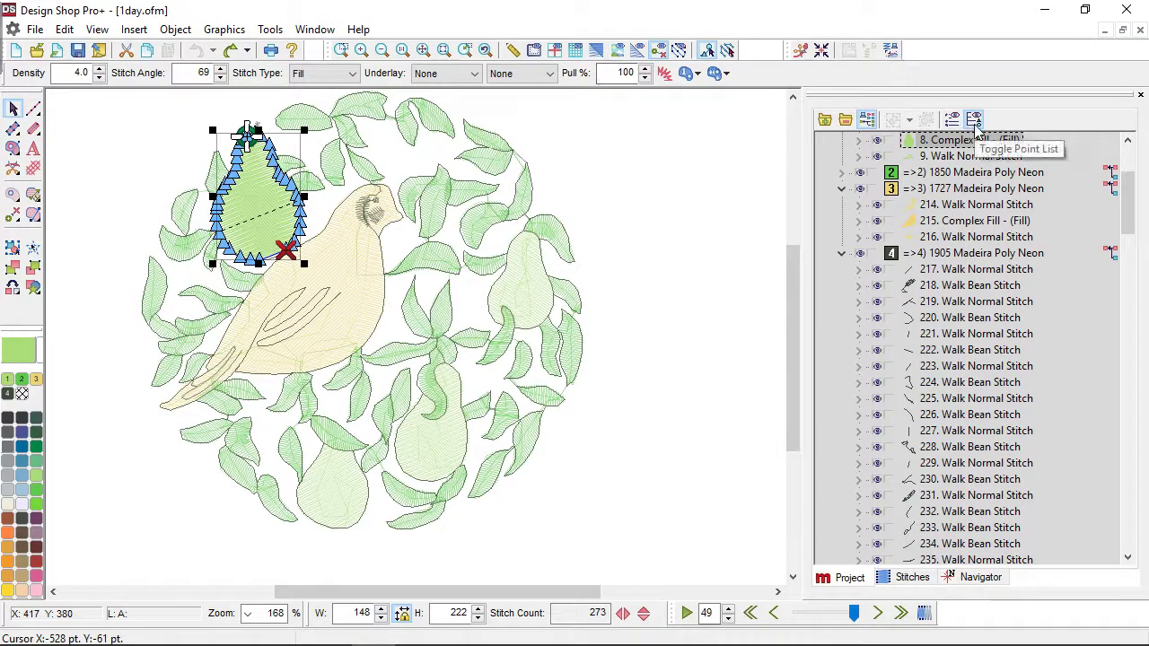
pyautogui.click(858, 141)
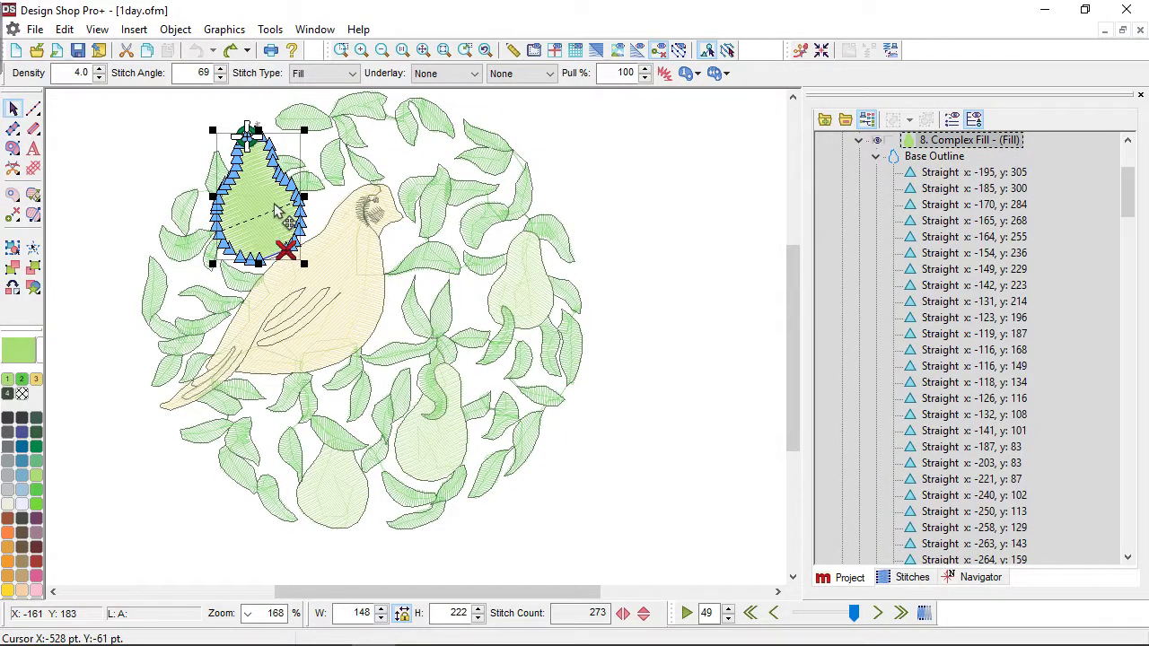
pyautogui.scroll(4, 277, 209)
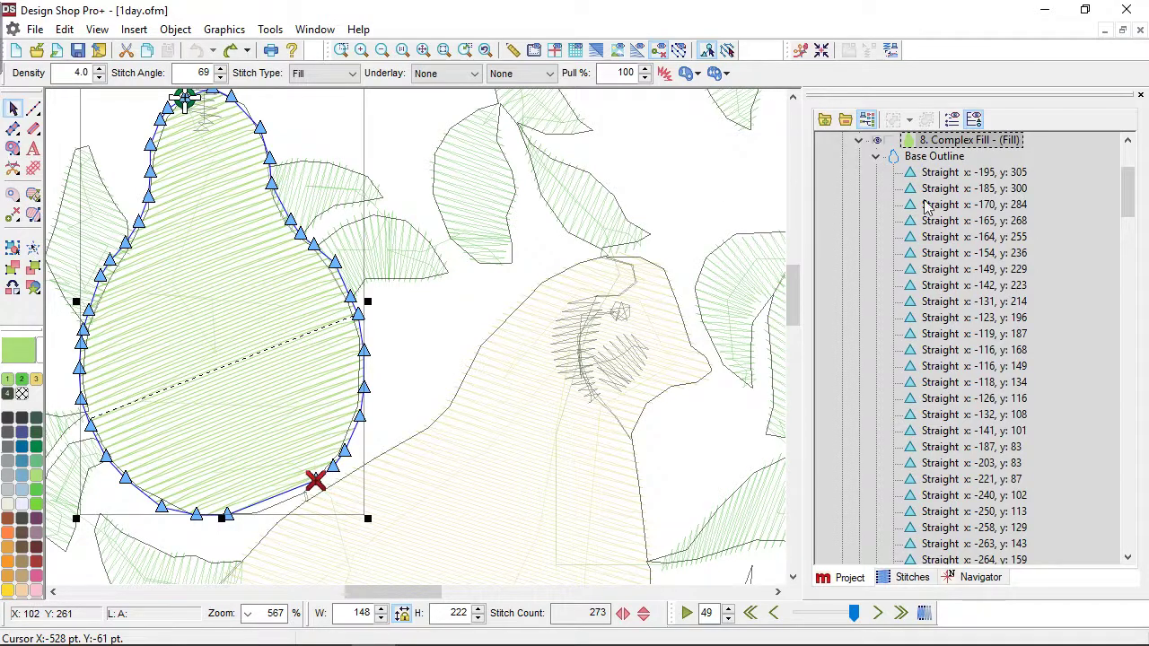
# Step: Select the pear's outline points (-170, 284), (-142, 223), (-116, 149) and (-141, 101) together, and replace that selection with point (-164, 255)
pyautogui.click(960, 204)
pyautogui.keyDown('ctrl'); pyautogui.click(952, 286); pyautogui.keyUp('ctrl')
pyautogui.keyDown('ctrl'); pyautogui.click(952, 366); pyautogui.keyUp('ctrl')
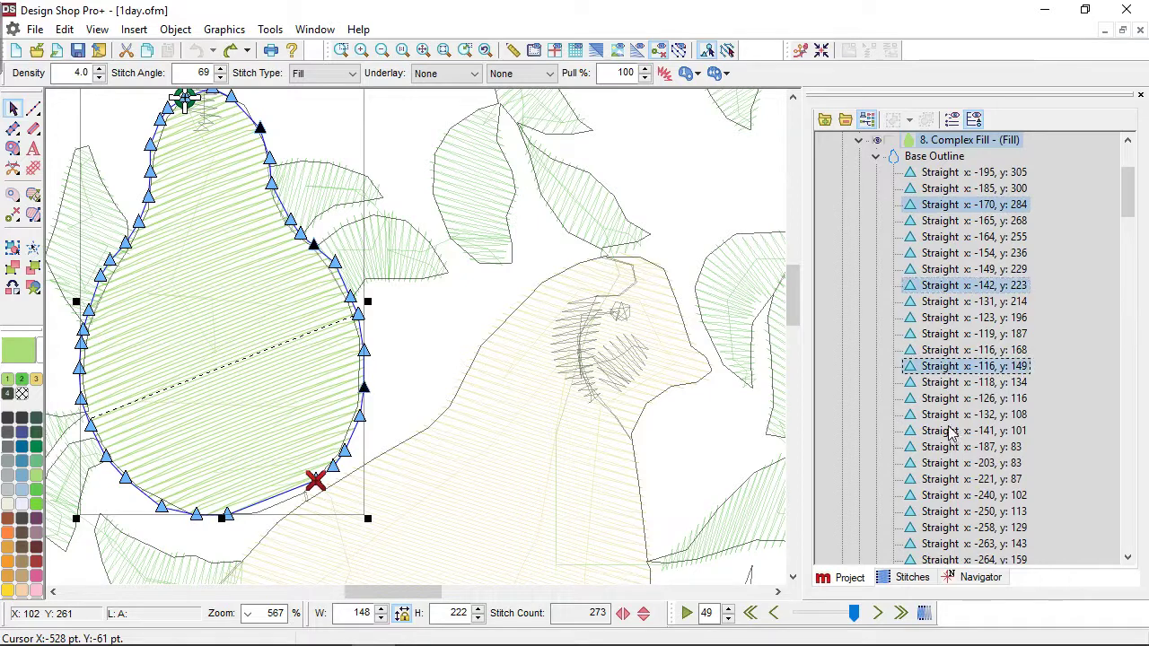
pyautogui.keyDown('ctrl'); pyautogui.click(951, 431); pyautogui.keyUp('ctrl')
pyautogui.click(949, 239)
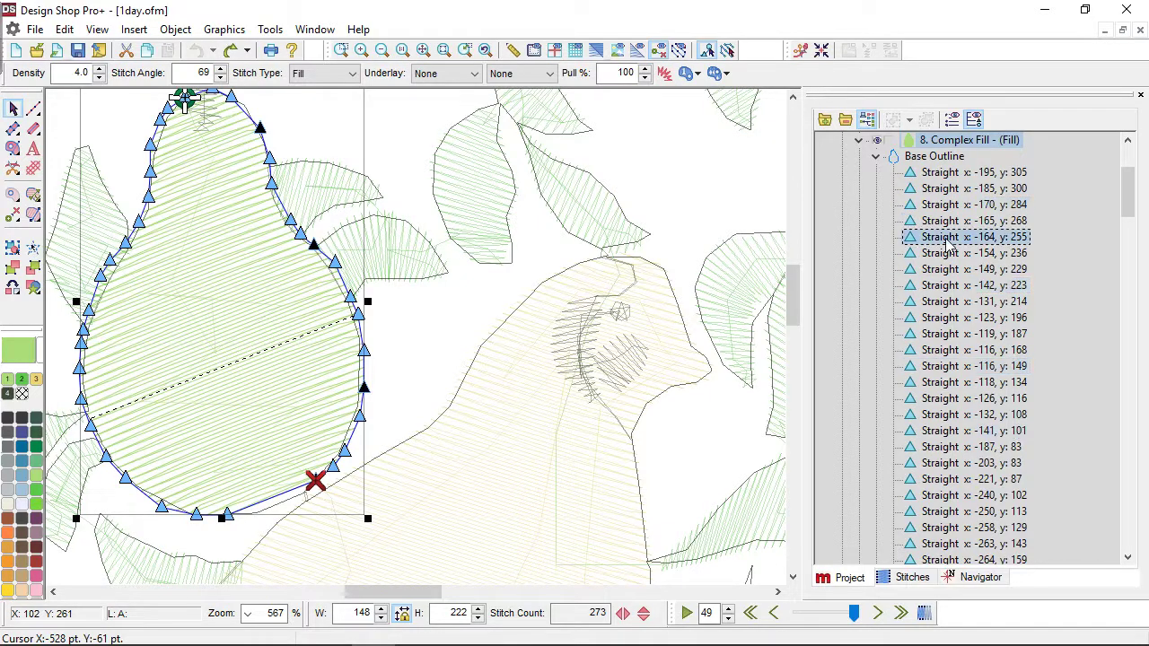
# Step: Select the outline points from (-164, 255) through (-126, 116), and replace them with consecutive points picked on the pear starting at (-165, 268)
pyautogui.keyDown('shift'); pyautogui.click(977, 400); pyautogui.keyUp('shift')
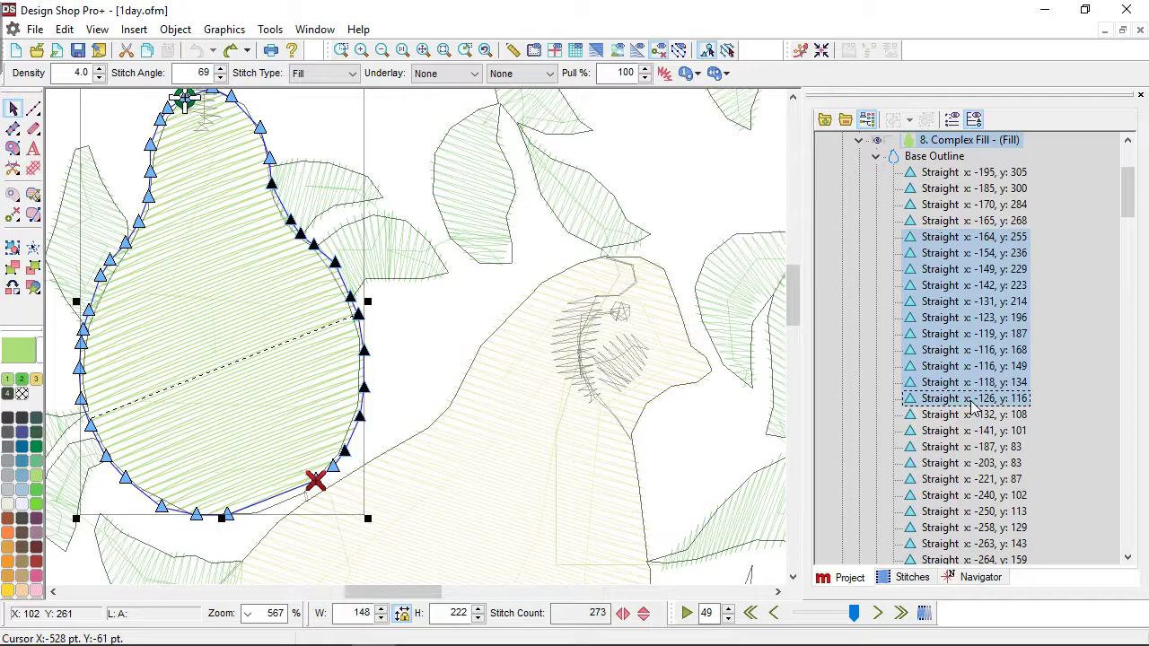
pyautogui.click(269, 158)
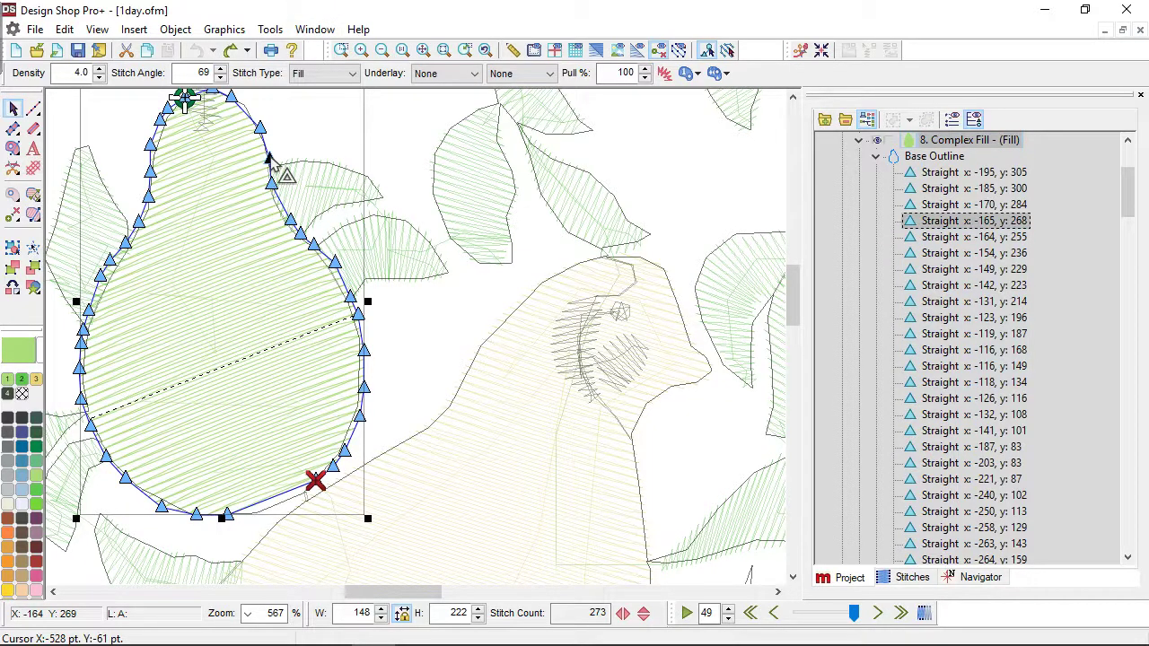
pyautogui.hotkey('shift', 'Down')
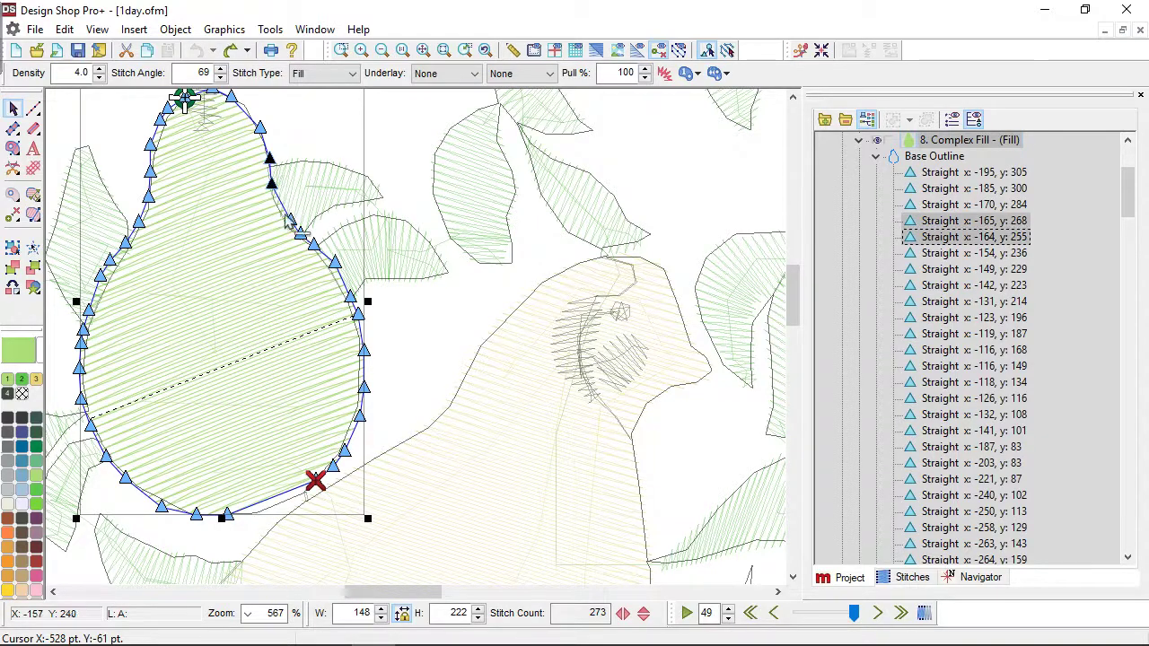
pyautogui.hotkey('shift', 'Down')
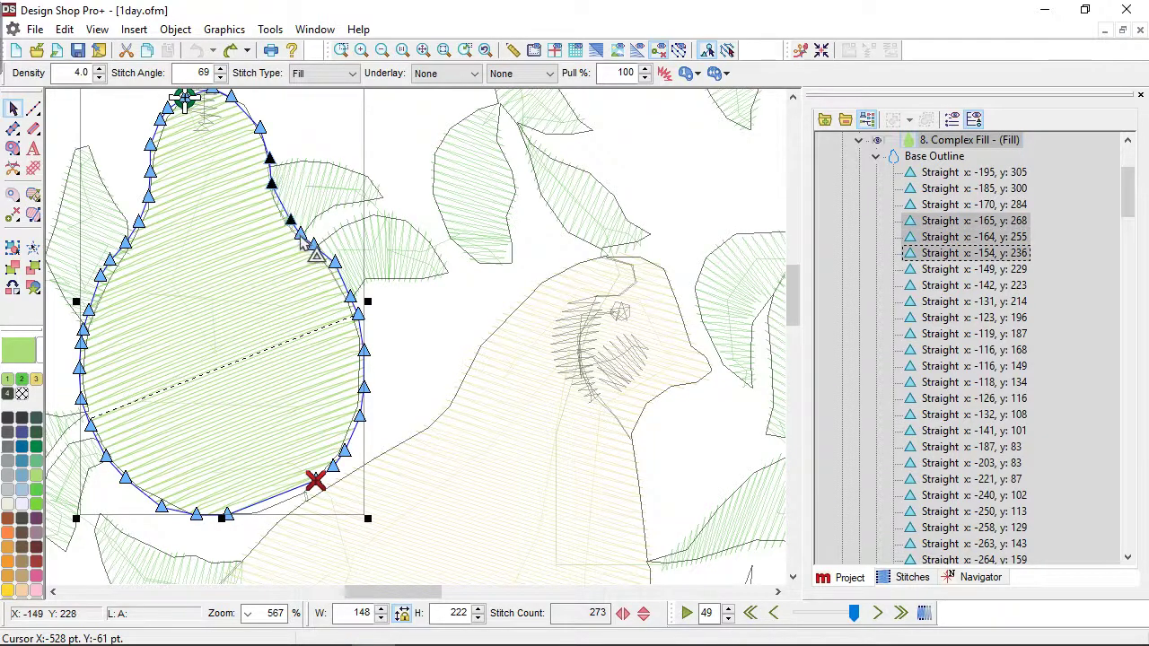
pyautogui.hotkey('shift', 'Down')
pyautogui.press('Home')
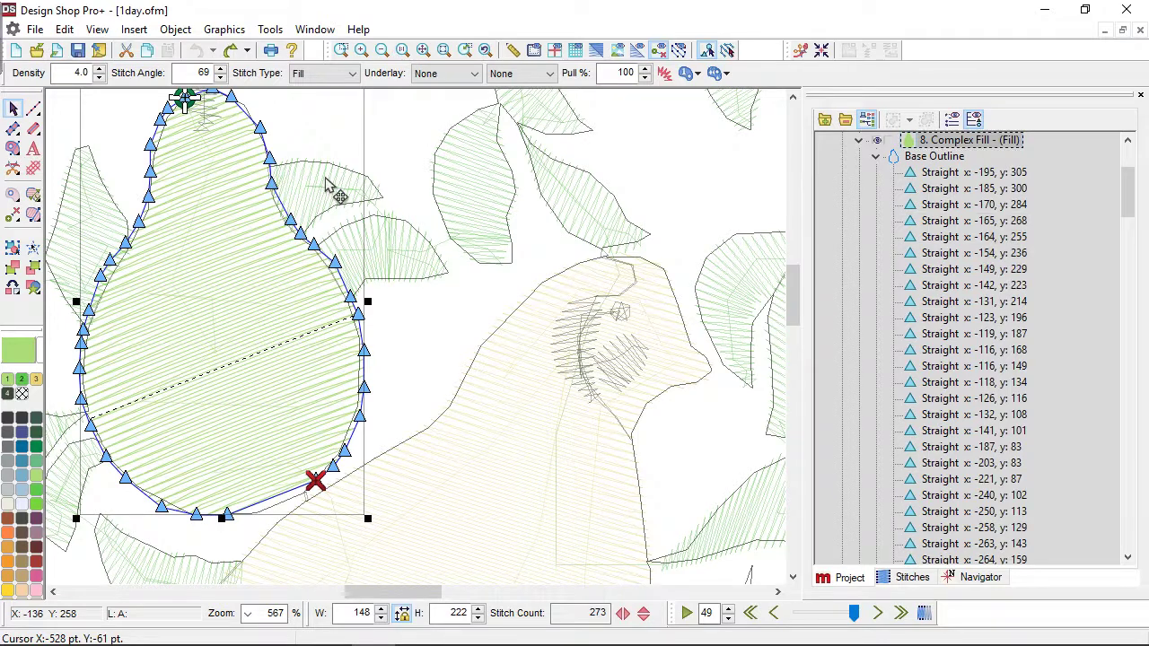
# Step: Select the pear's right-side outline points from (-165, 268) through (-131, 214) with a selection area, and try moving them outward together
pyautogui.scroll(1, 344, 166)
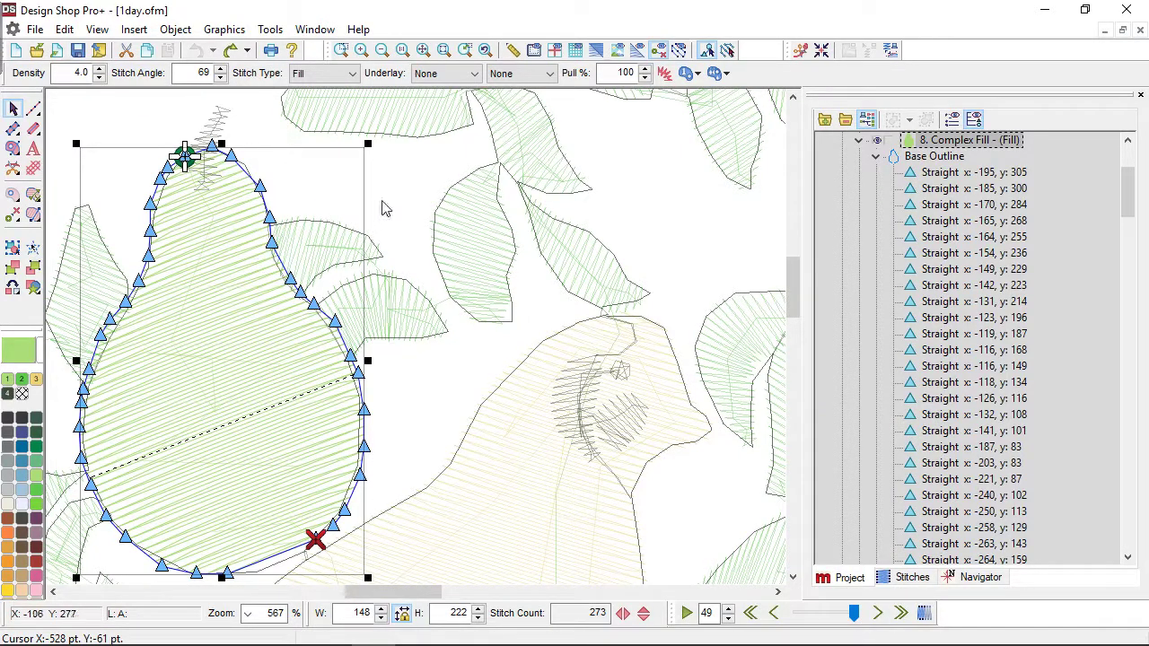
pyautogui.moveTo(341, 187); pyautogui.dragTo(206, 368)
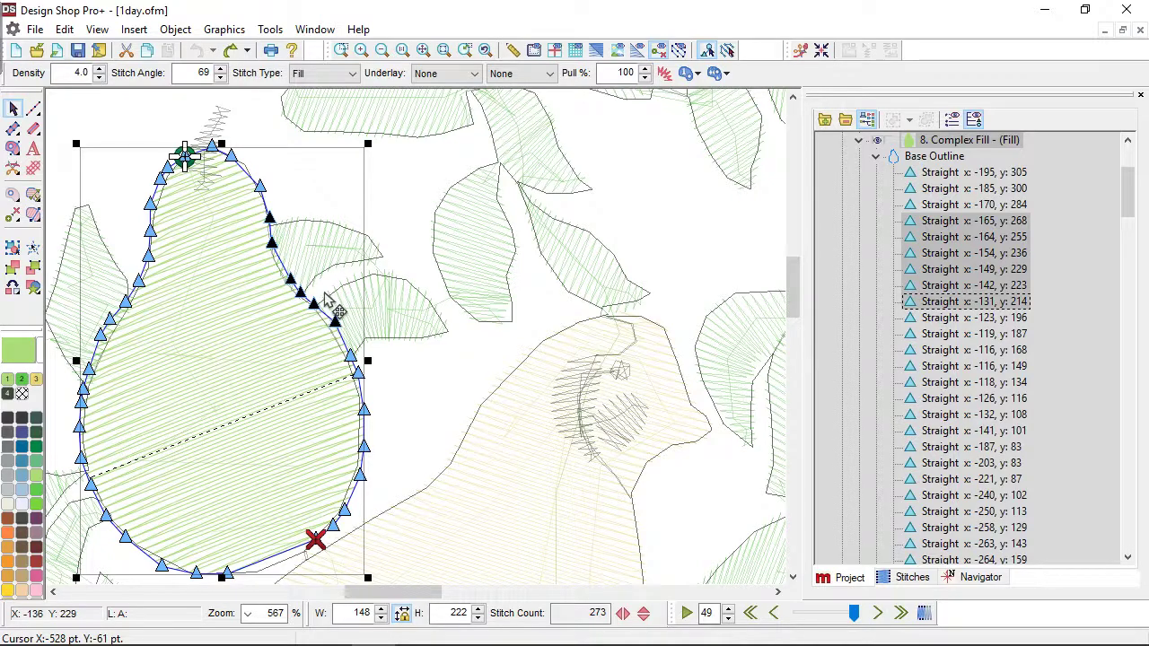
pyautogui.moveTo(323, 302); pyautogui.dragTo(346, 280)
pyautogui.hotkey('ctrl', 'z')
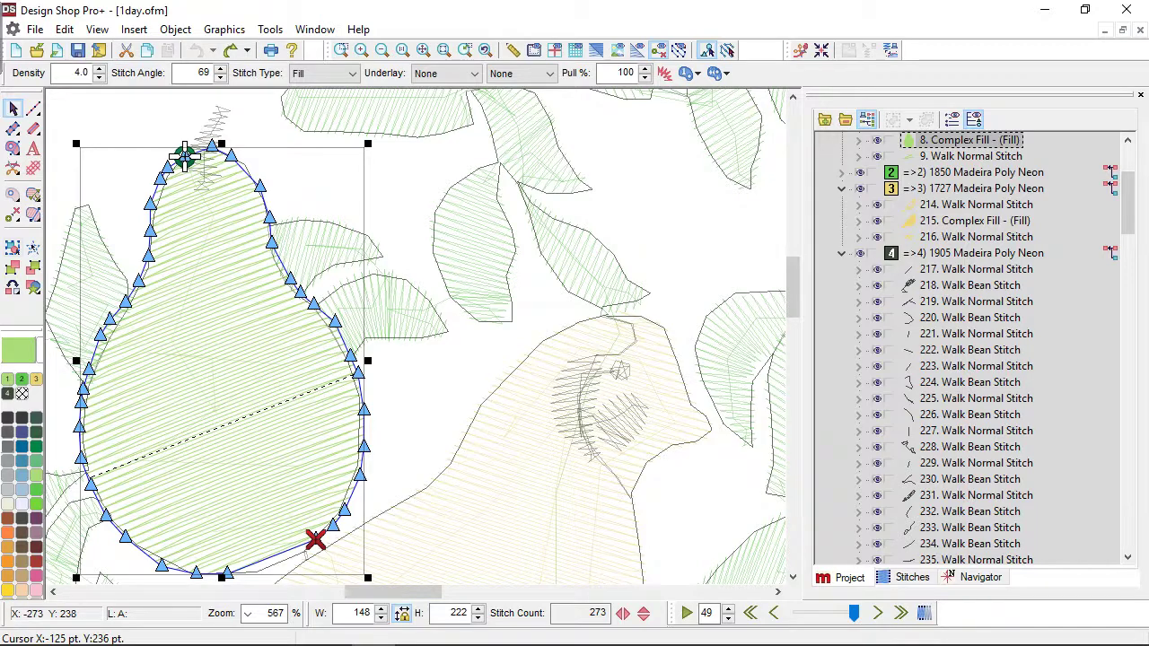
# Step: Select only the outline points (-164, 255), (-149, 229) and (-131, 214), and try moving them up and outward from the pear
pyautogui.click(34, 249)
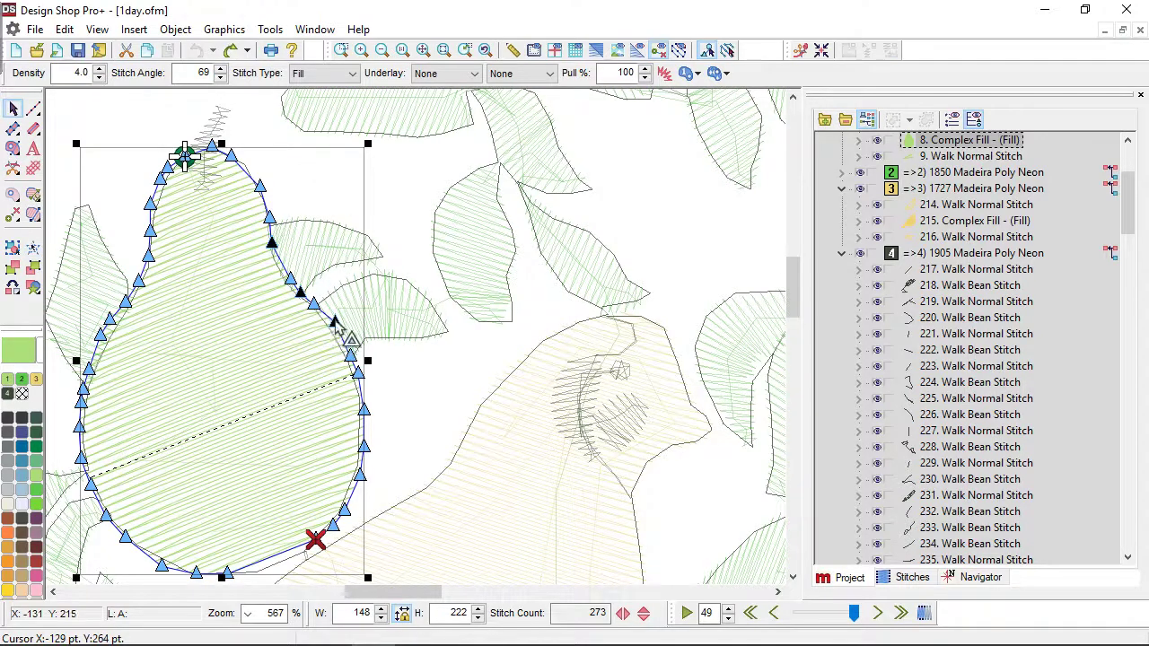
pyautogui.moveTo(344, 310); pyautogui.dragTo(360, 290)
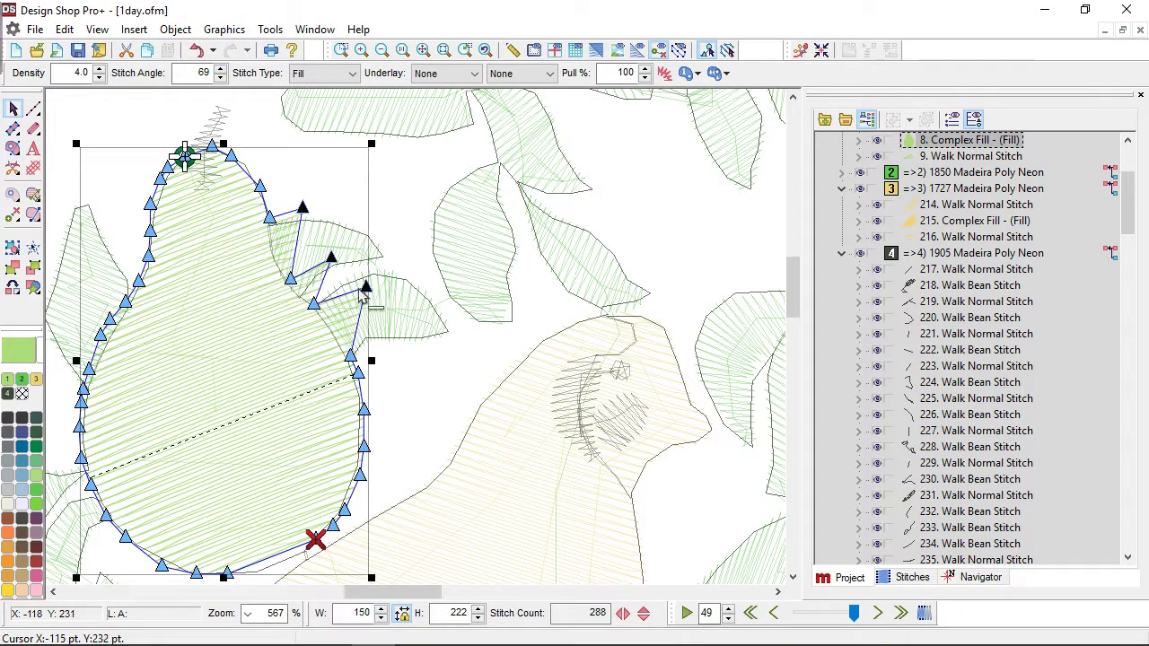
pyautogui.hotkey('ctrl', 'z')
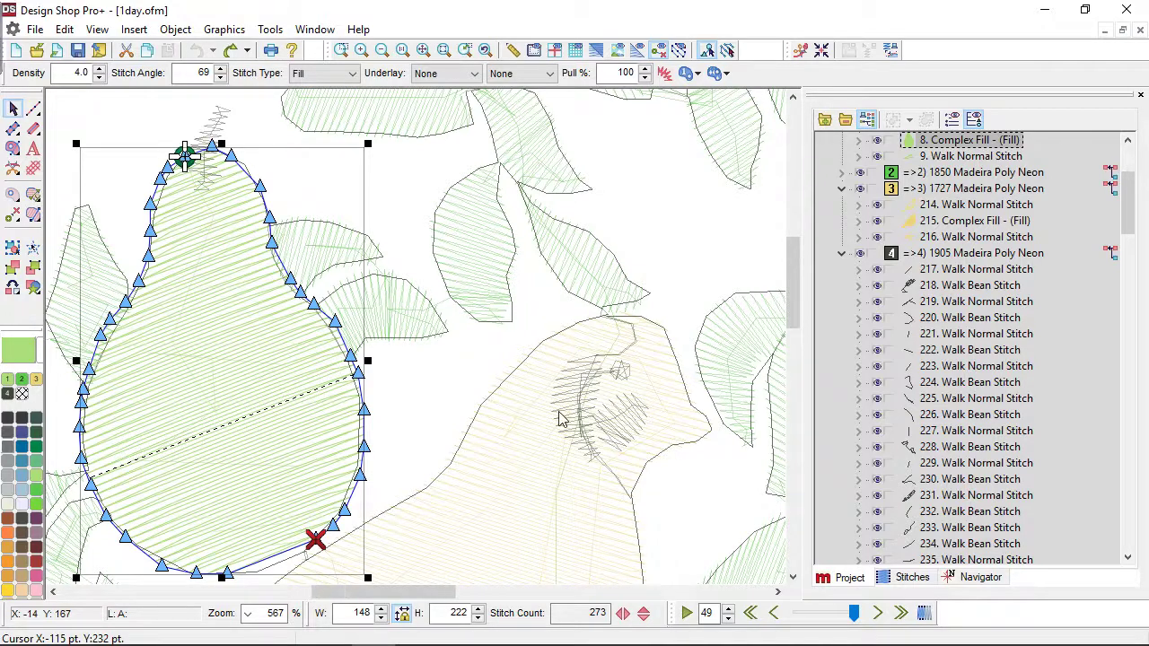
# Step: Deselect the upper-left pear so that nothing in the design is selected
pyautogui.scroll(-1, 558, 418)
pyautogui.scroll(-1, 558, 418)
pyautogui.scroll(-1, 559, 418)
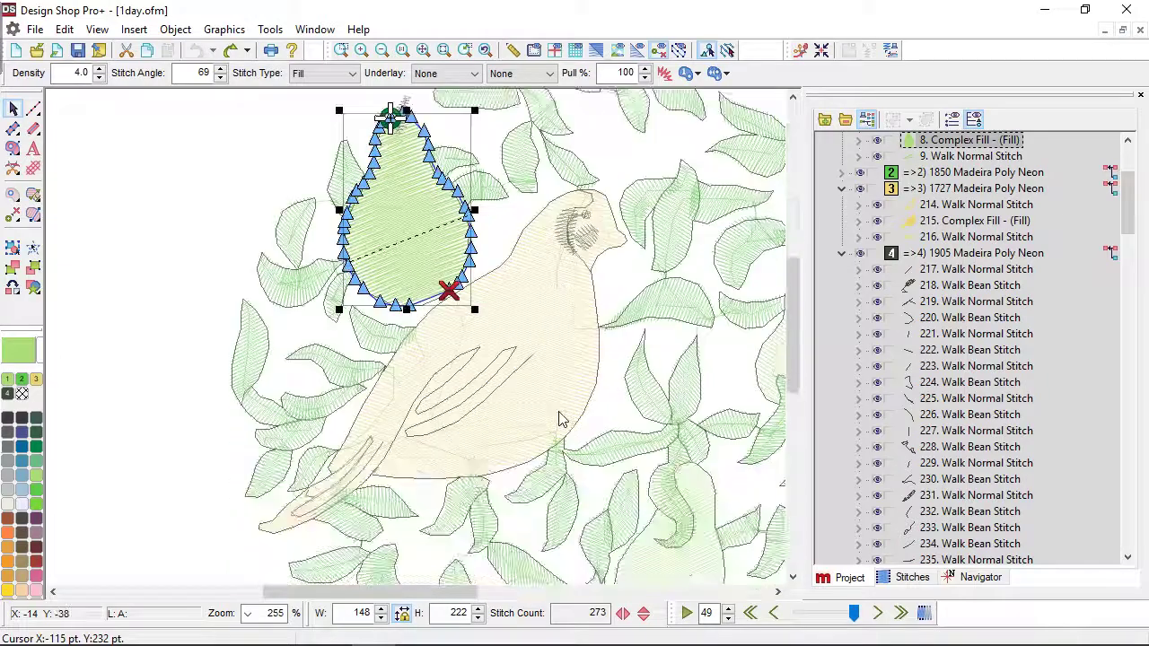
pyautogui.scroll(3, 559, 418)
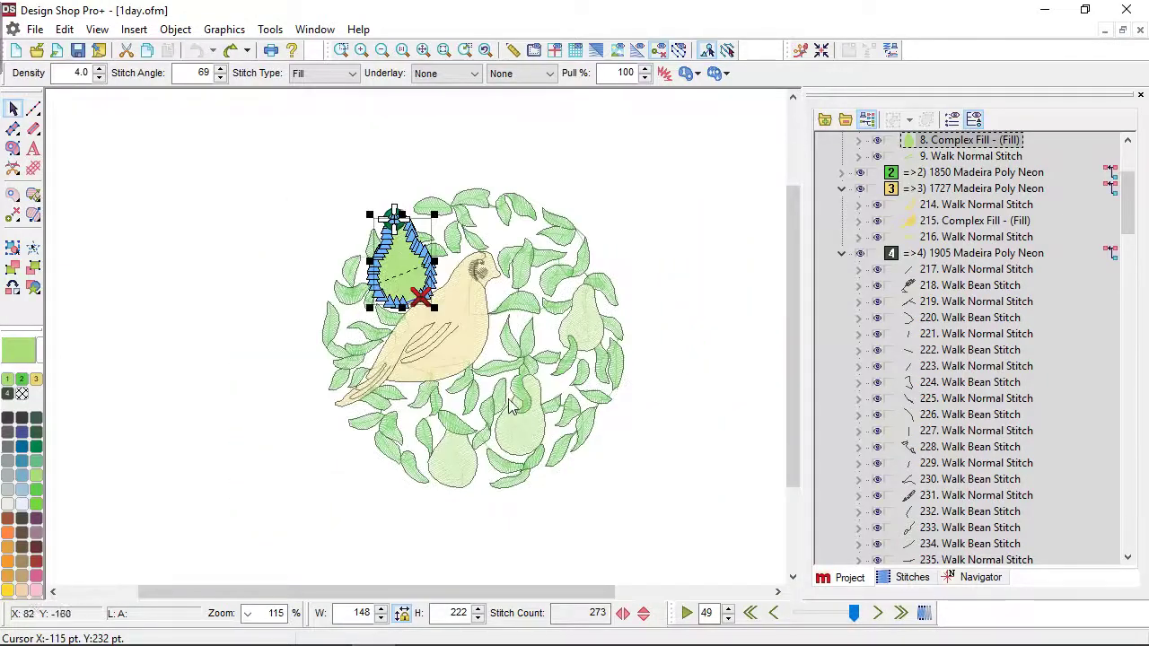
pyautogui.click(716, 206)
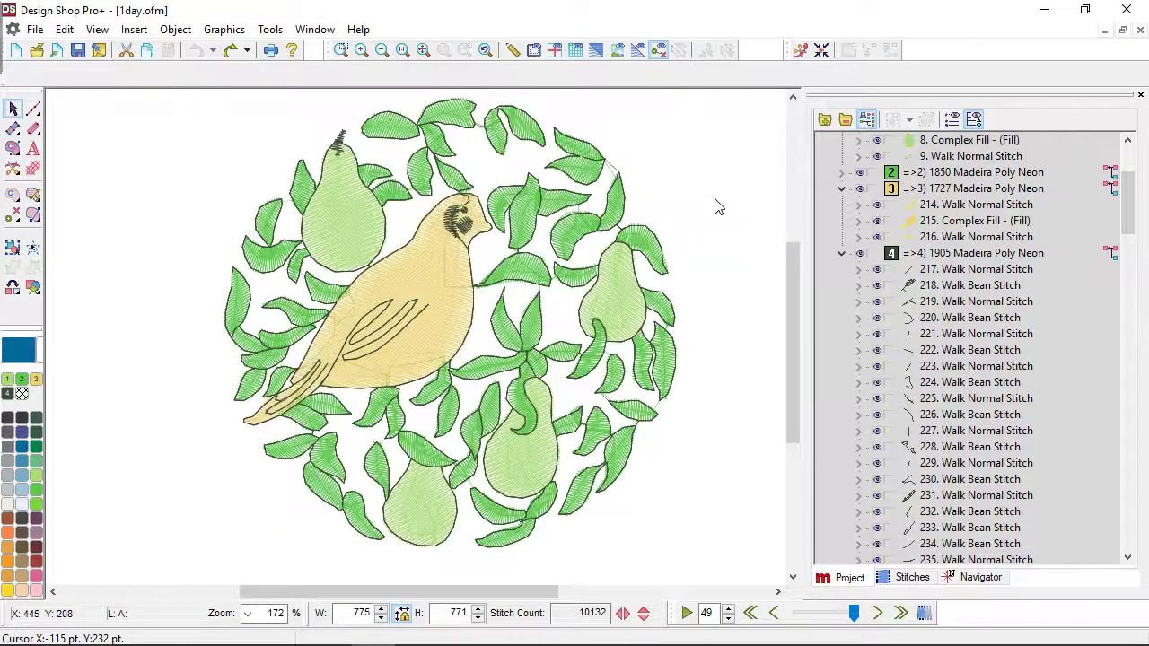